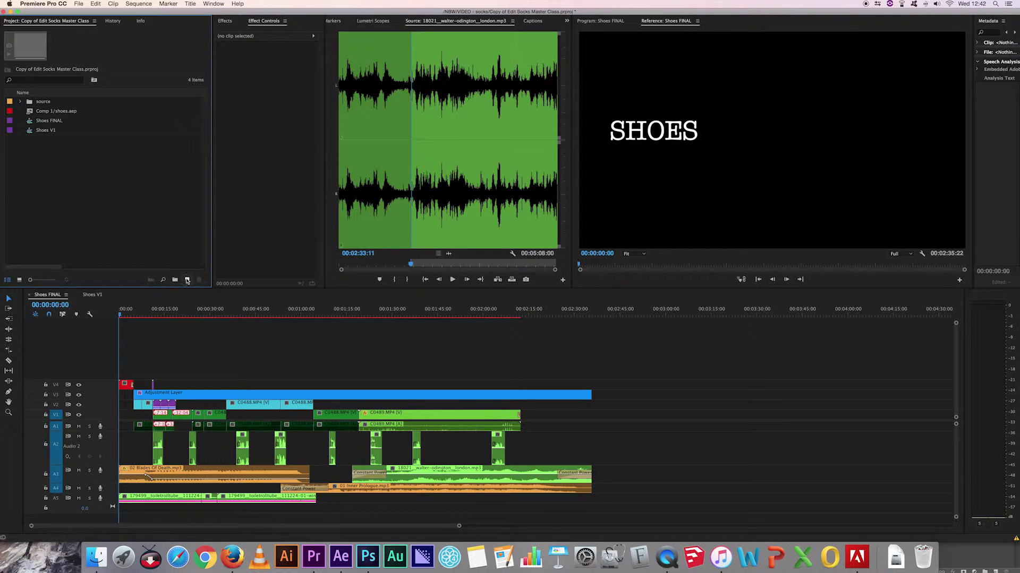
# Step: Create a new 1920×1080, 25 fps captions item using the Open Captions standard
pyautogui.click(187, 280)
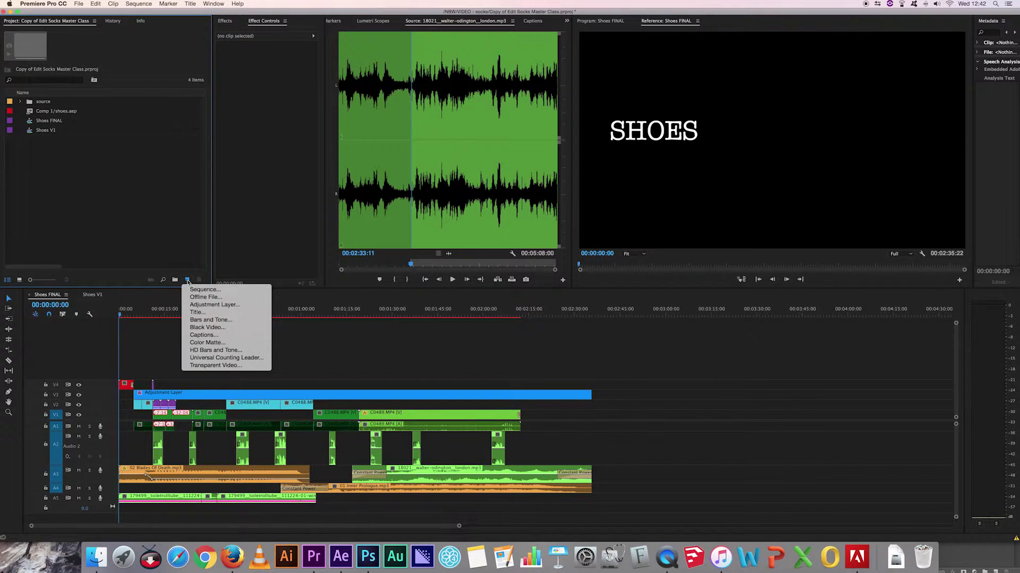
pyautogui.click(209, 337)
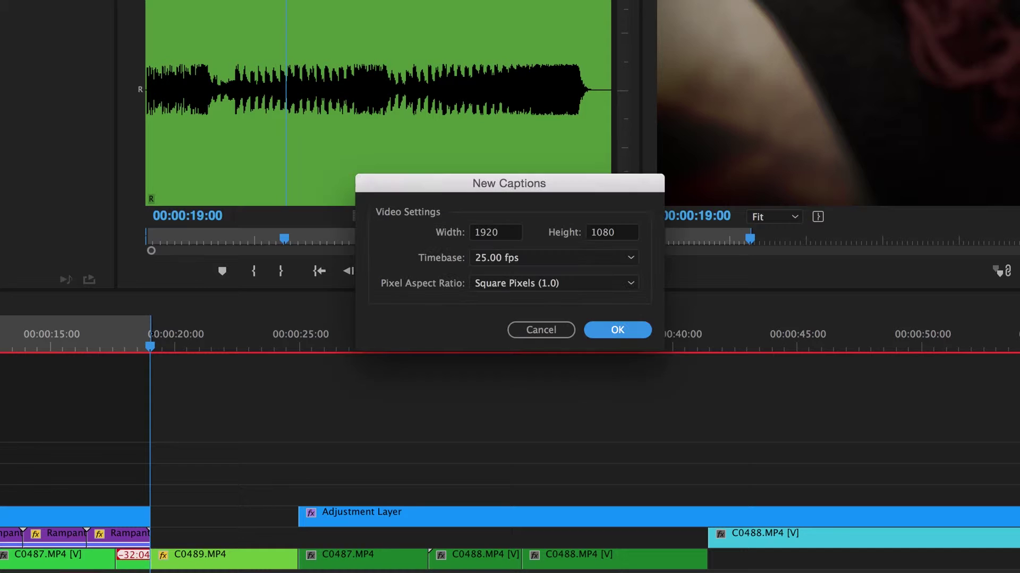
pyautogui.click(617, 330)
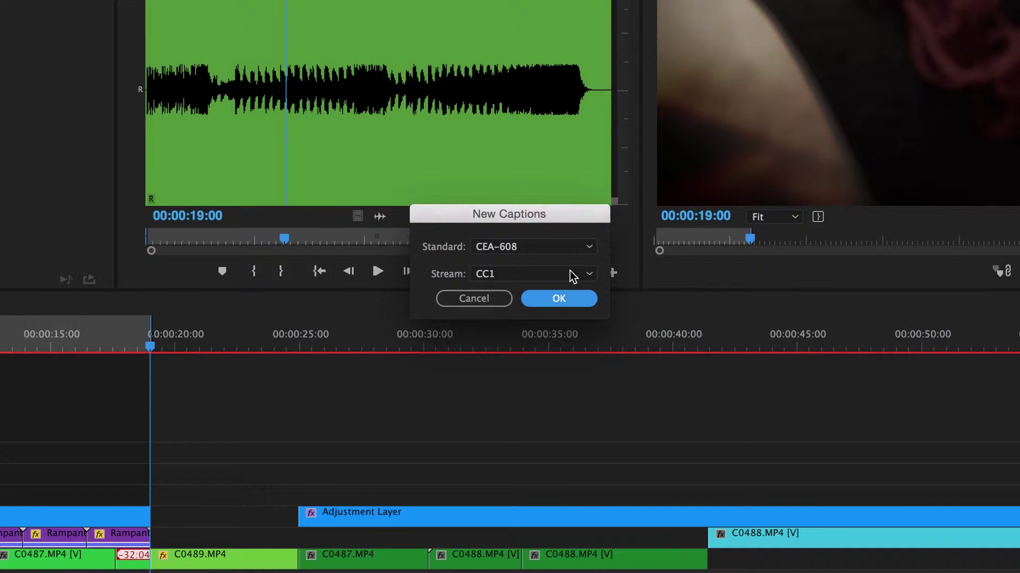
pyautogui.click(589, 248)
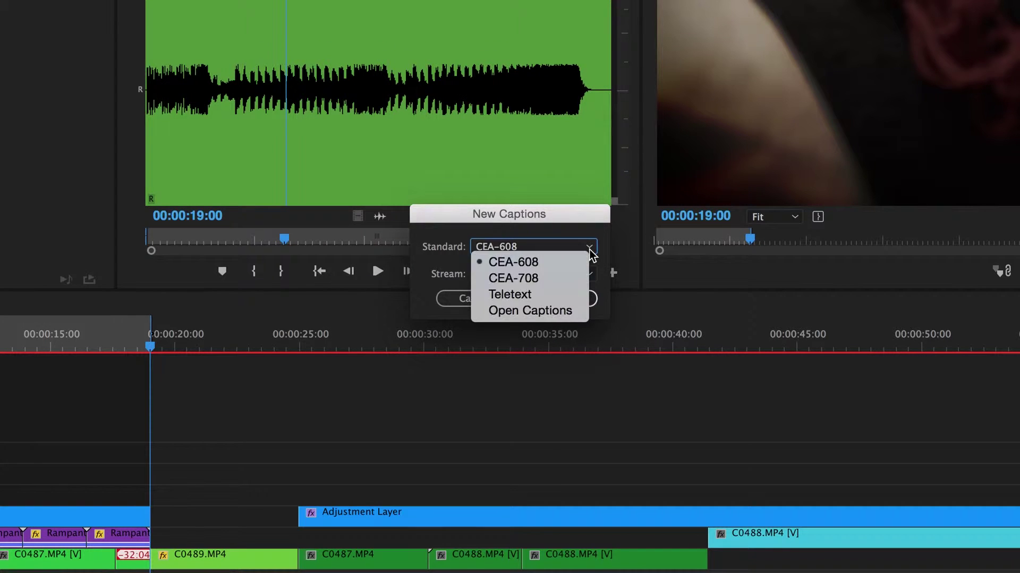
pyautogui.click(528, 294)
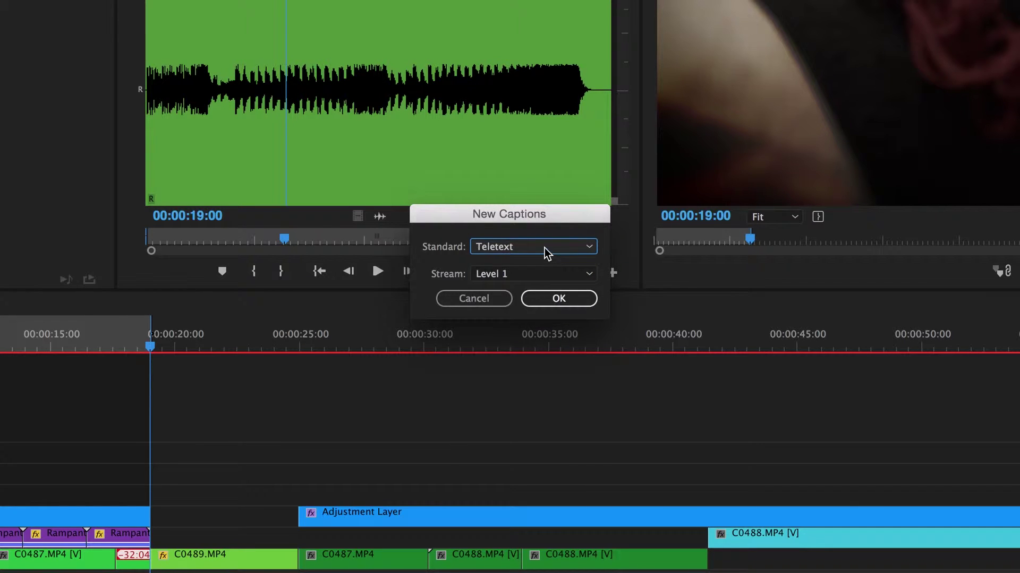
pyautogui.click(547, 247)
pyautogui.click(542, 311)
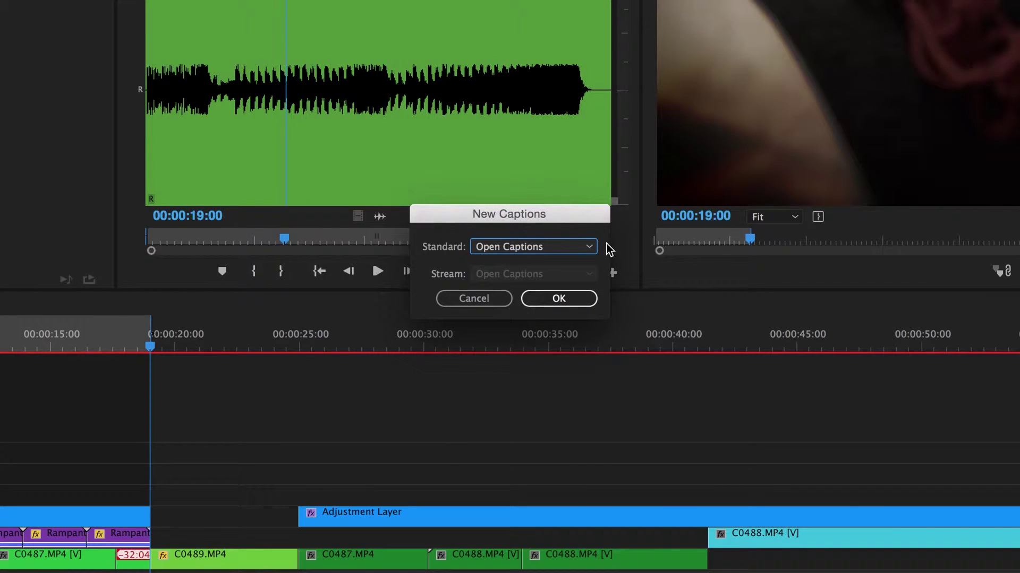
pyautogui.click(563, 299)
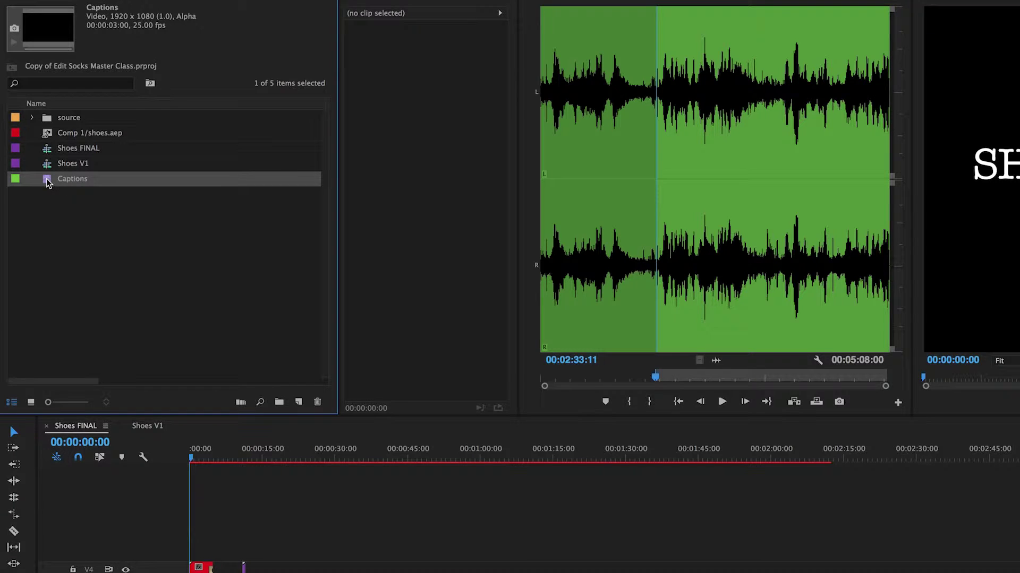
# Step: Place the Captions clip on V5 at 00:00:00:00 and stretch it across the whole sequence
pyautogui.moveTo(48, 184); pyautogui.dragTo(199, 554)
pyautogui.press('=')
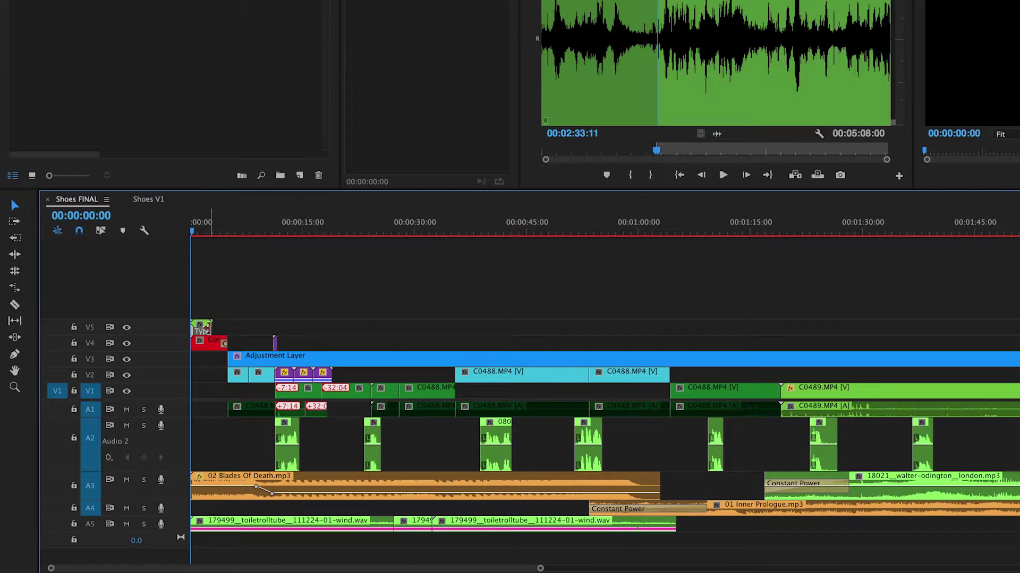
pyautogui.moveTo(212, 328); pyautogui.dragTo(1014, 327)
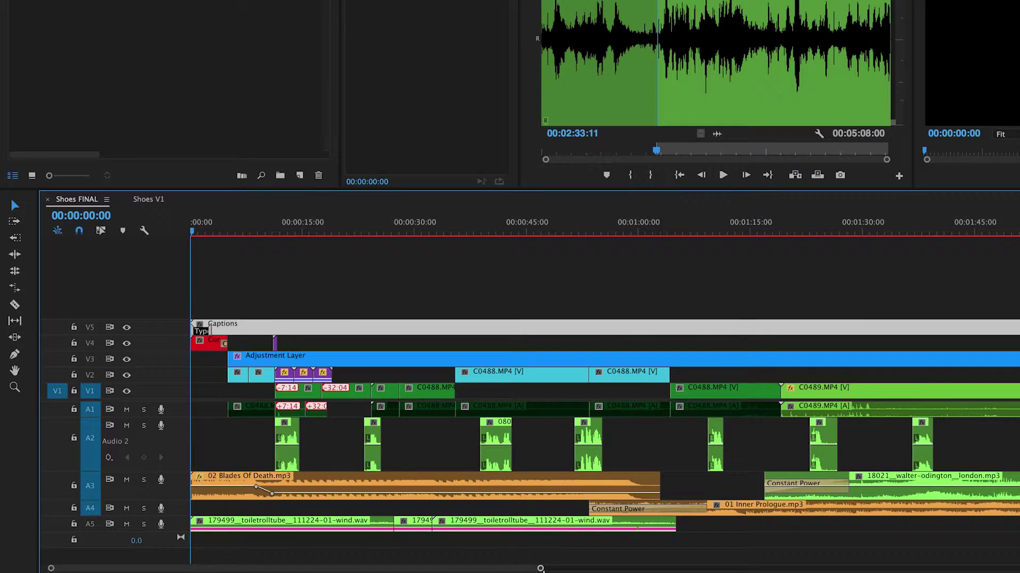
# Step: Move the playhead to 00:00:11:19 in the Shoes FINAL timeline
pyautogui.moveTo(540, 569); pyautogui.dragTo(397, 568)
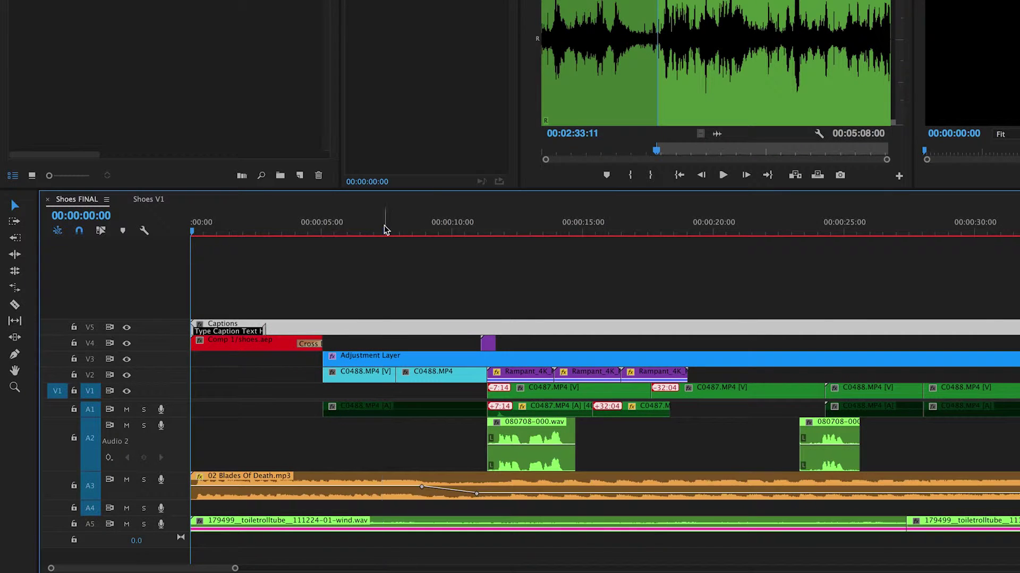
pyautogui.moveTo(411, 228); pyautogui.dragTo(497, 231)
pyautogui.hotkey('shift', '4')
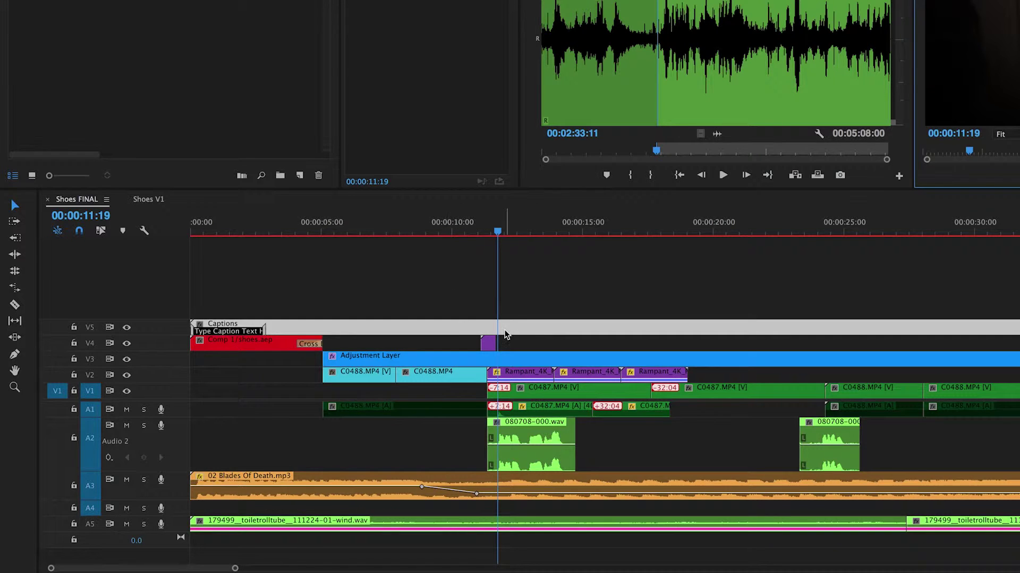
# Step: Replace the first caption's placeholder text with 'Los Zapatos de Dios' and preview it over the opening
pyautogui.doubleClick(234, 336)
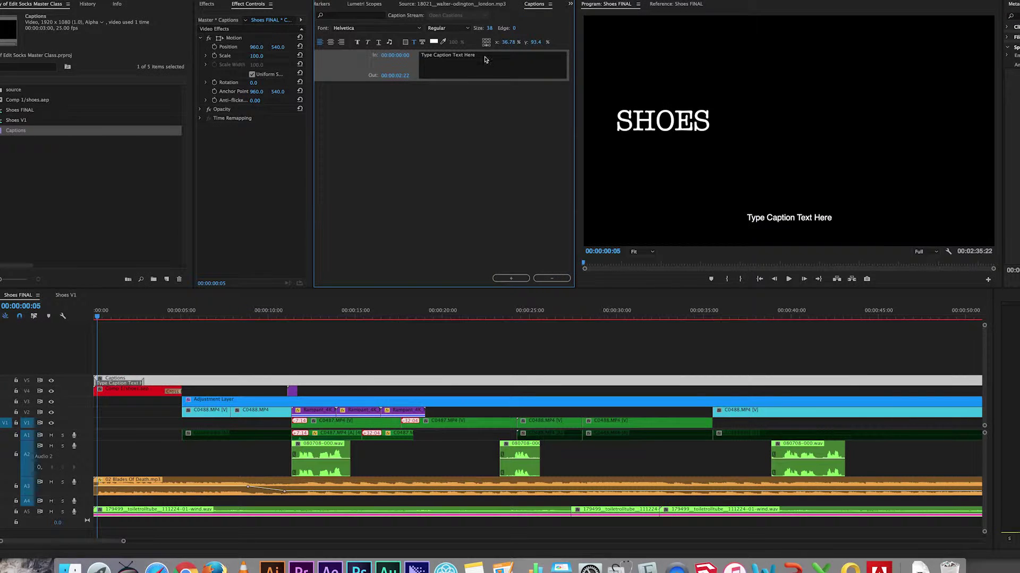
pyautogui.moveTo(485, 60); pyautogui.dragTo(419, 56)
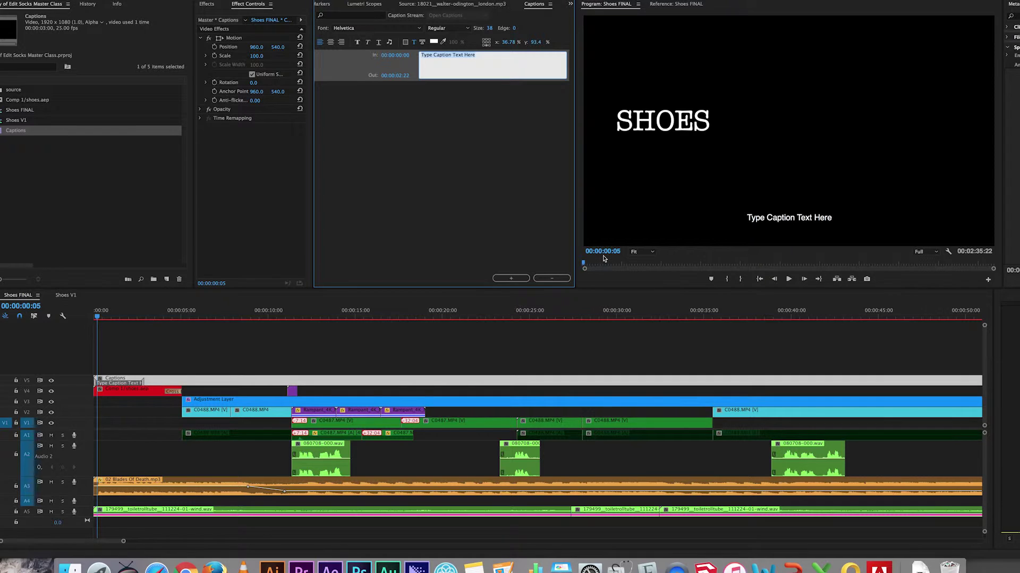
pyautogui.write('Los Zapatos de Dios')
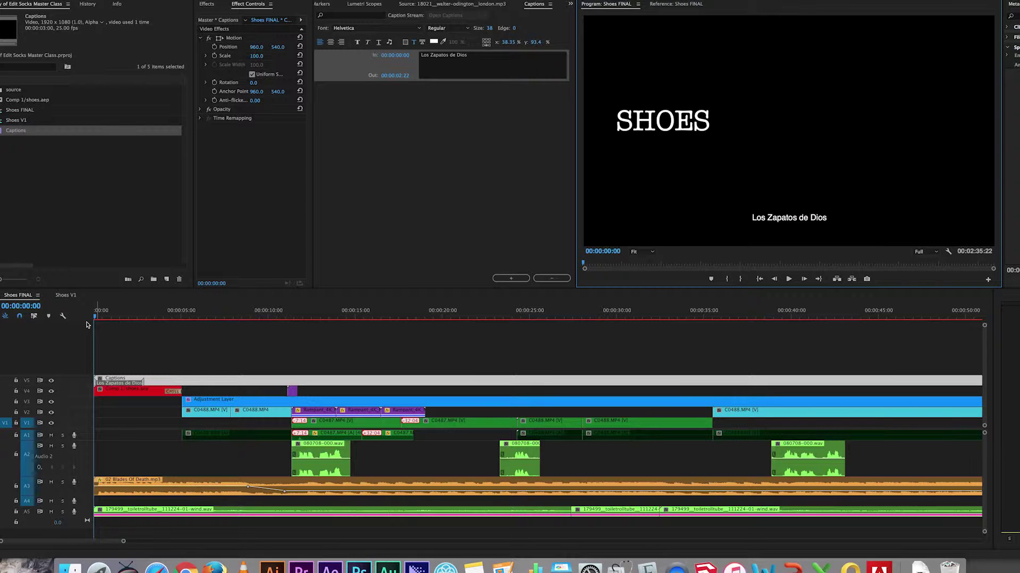
pyautogui.moveTo(95, 317); pyautogui.dragTo(300, 318)
# Step: Add a second caption running 11:21 to 14:10 with the text 'a caption segundo'
pyautogui.rightClick(304, 385)
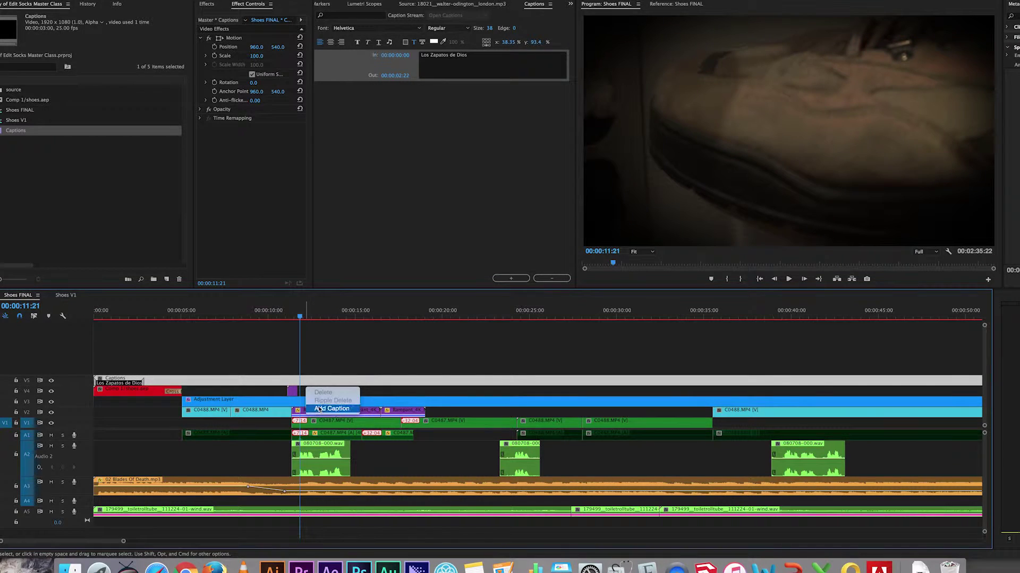
pyautogui.click(314, 394)
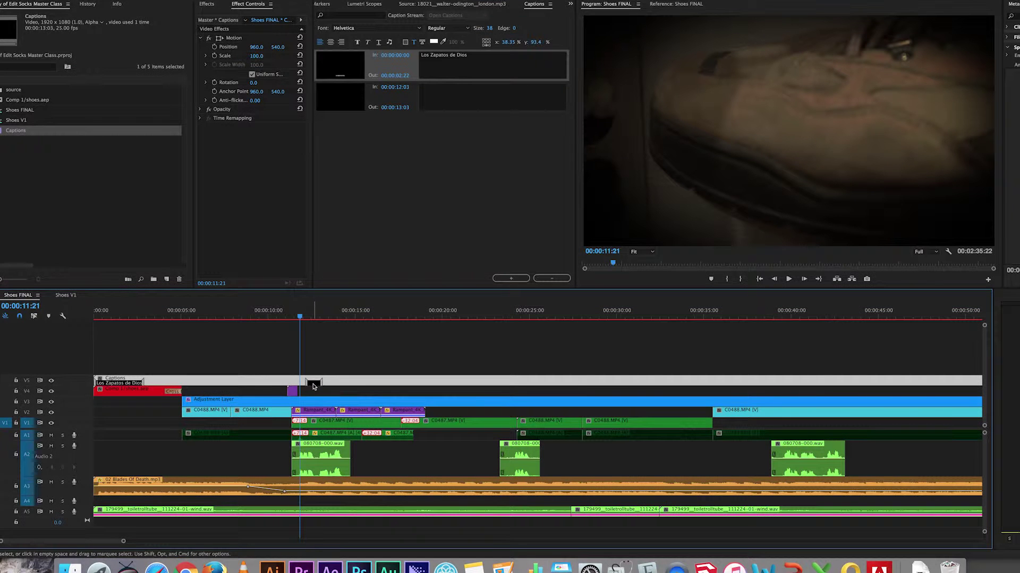
pyautogui.moveTo(314, 386); pyautogui.dragTo(344, 384)
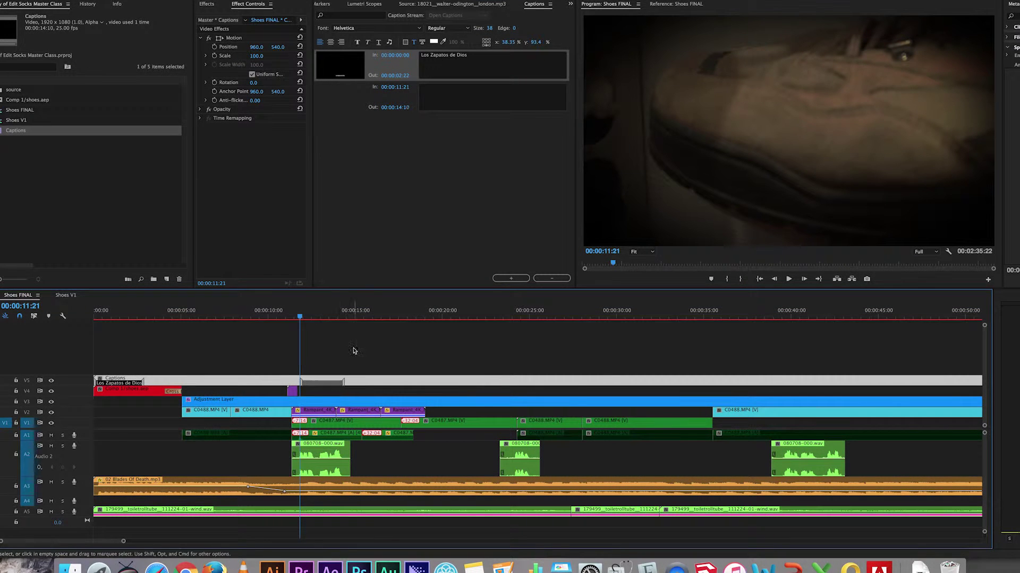
pyautogui.click(455, 86)
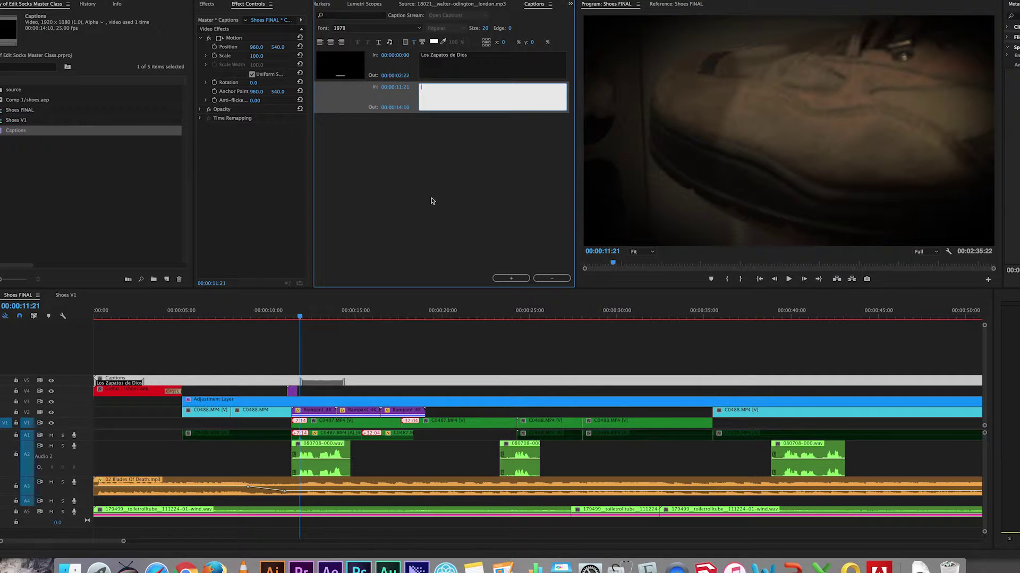
pyautogui.write('a caption segundo')
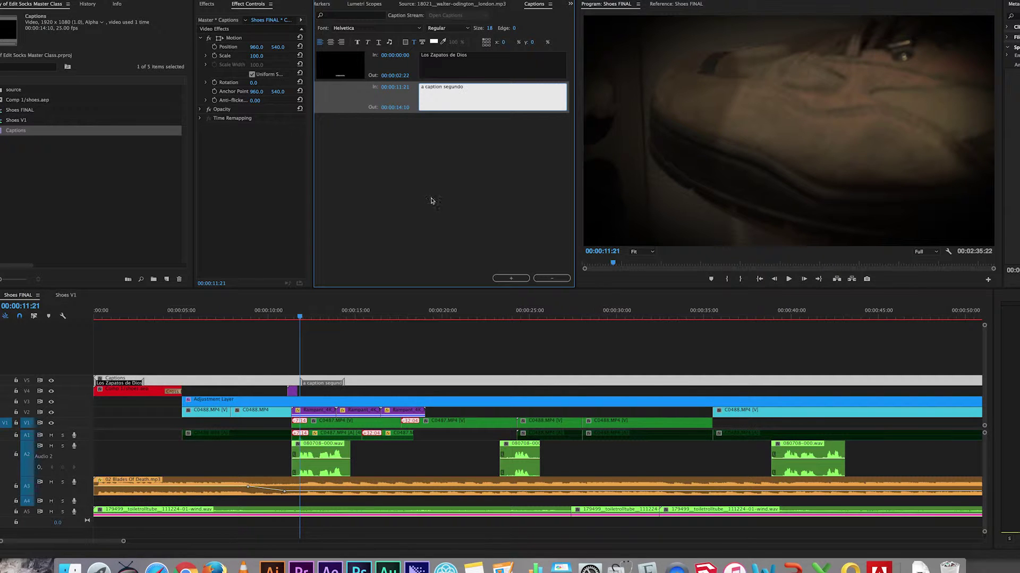
# Step: Play back to check it, then add an empty caption starting at 00:00:39:15
pyautogui.click(301, 326)
pyautogui.press('space')
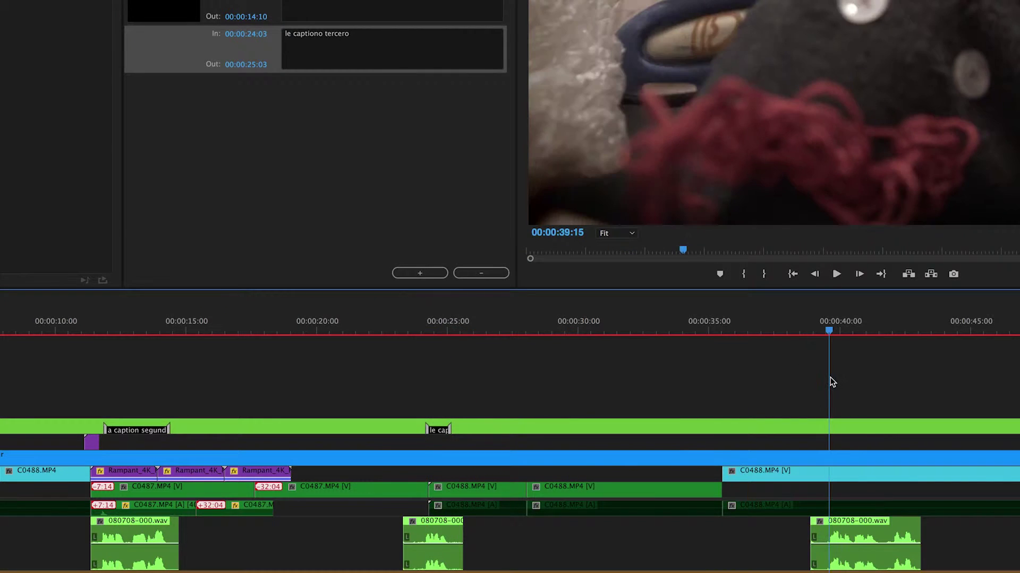
pyautogui.click(430, 274)
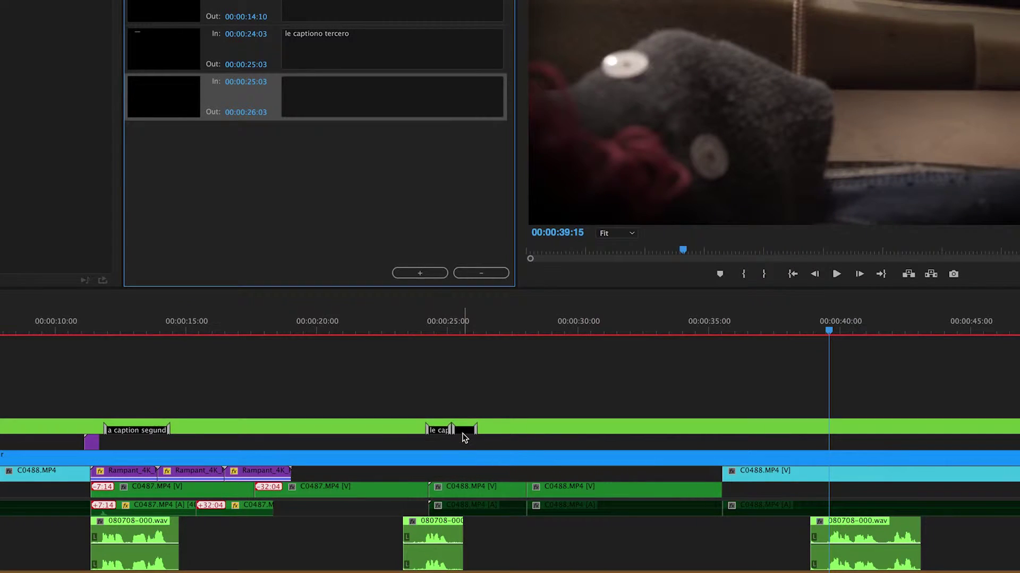
pyautogui.moveTo(464, 438); pyautogui.dragTo(840, 436)
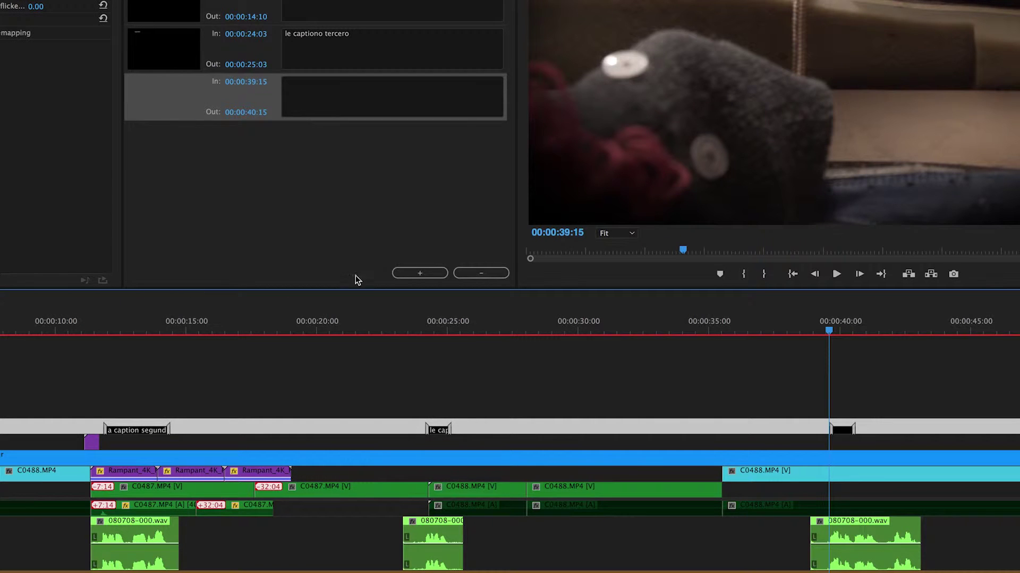
# Step: Fill in the remaining Spanish captions through 'dos tacos y tres burritos, por favor'
pyautogui.click(327, 108)
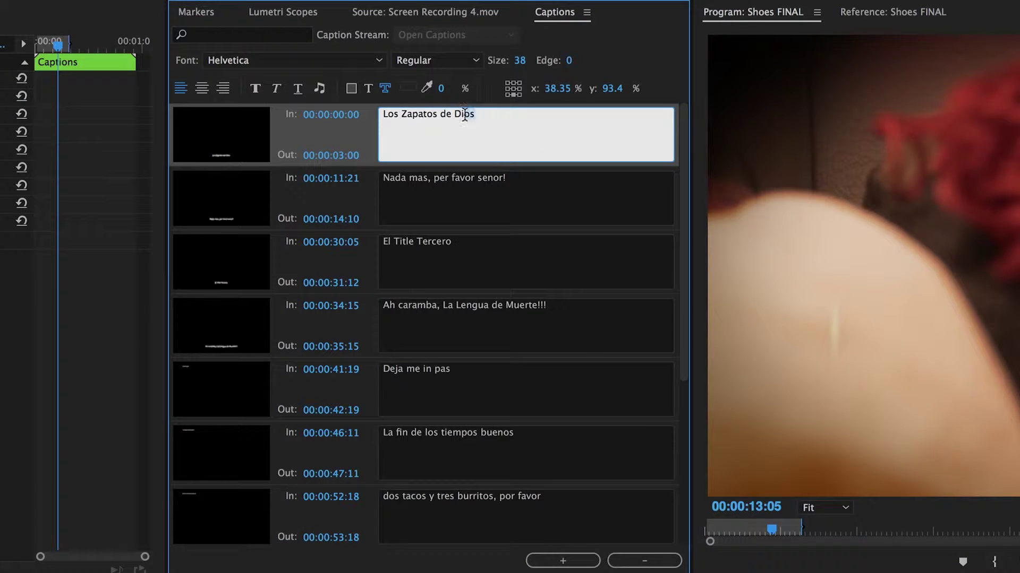
pyautogui.moveTo(474, 115); pyautogui.dragTo(377, 113)
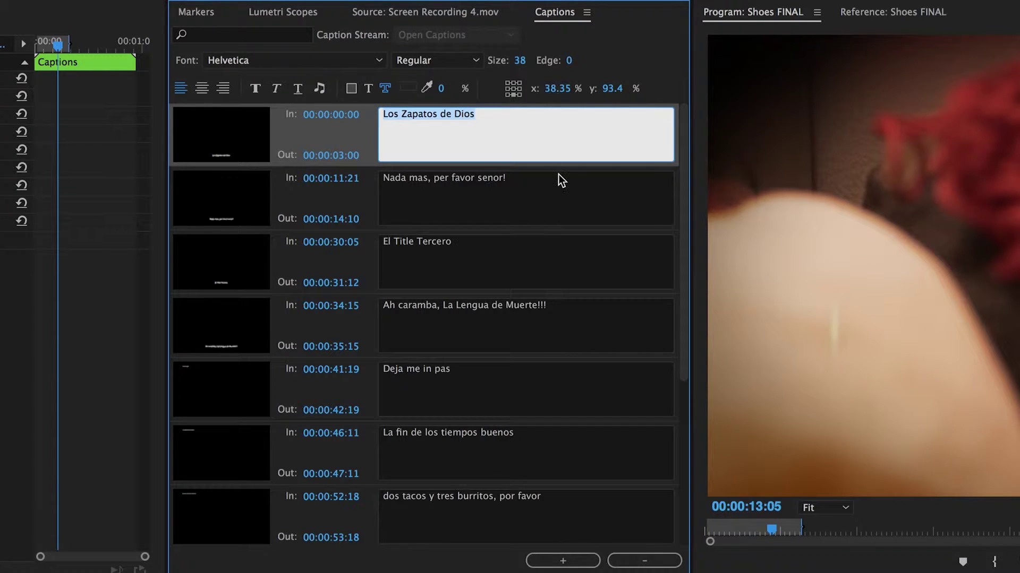
# Step: Give 'Los Zapatos de Dios' font size 45 and an edge thickness of 5
pyautogui.click(441, 118)
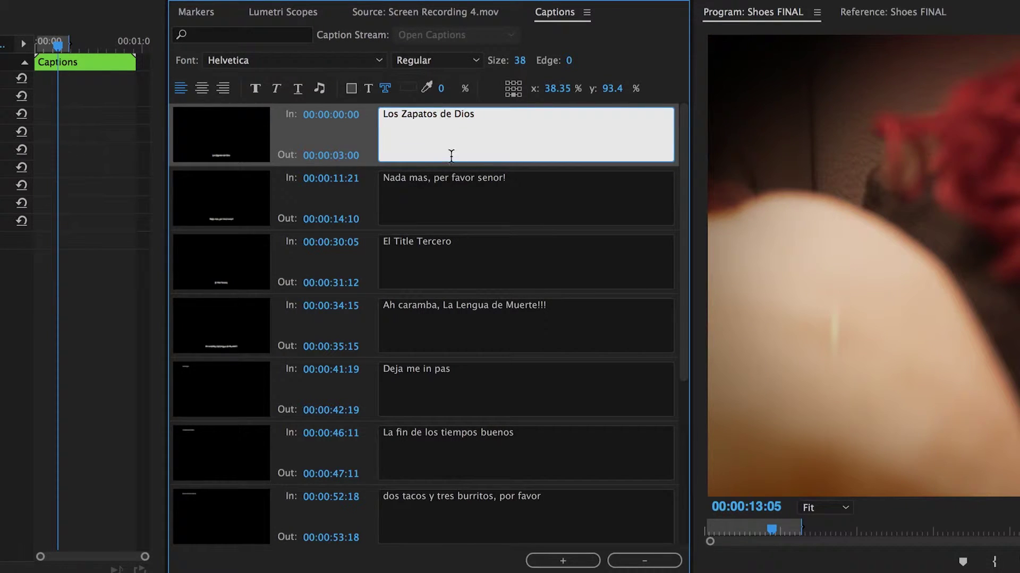
pyautogui.click(335, 128)
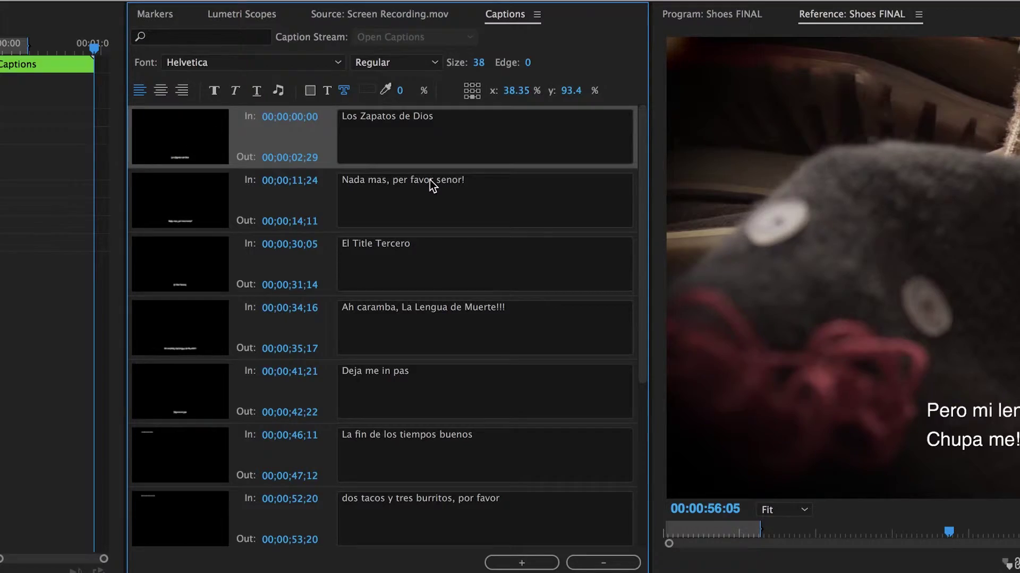
pyautogui.click(479, 63)
pyautogui.press('Tab')
pyautogui.write('5')
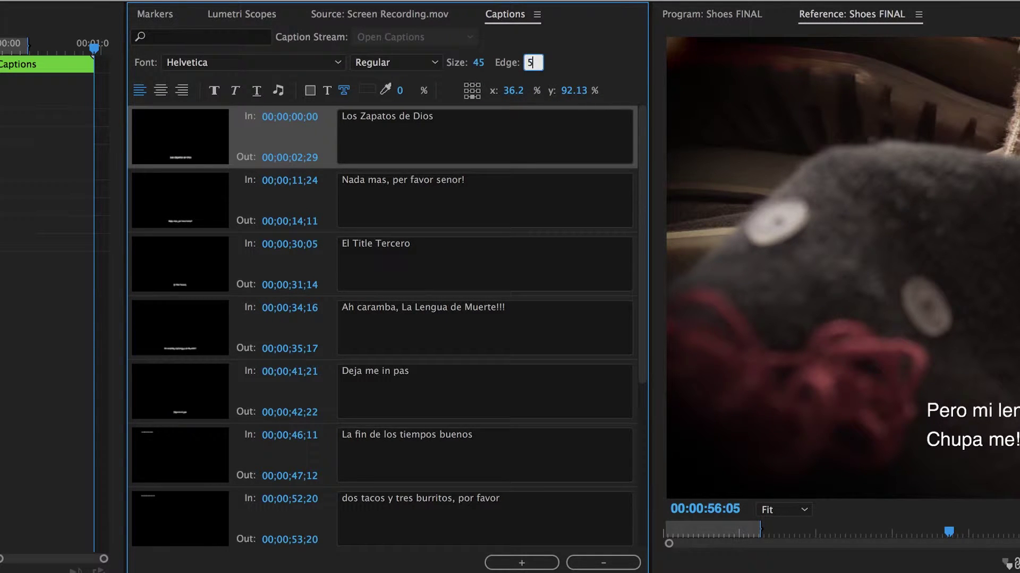
pyautogui.press('Return')
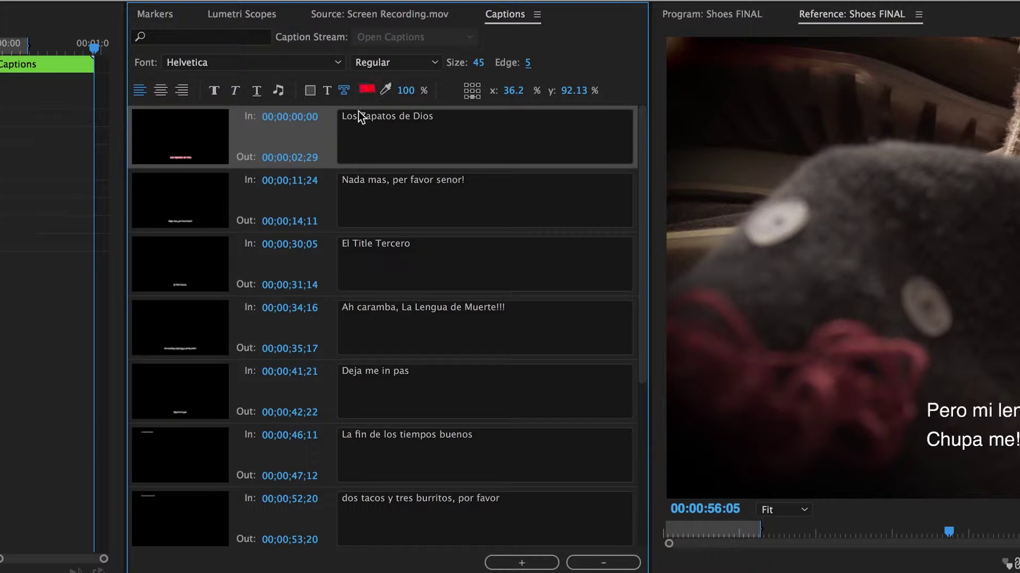
# Step: Change the first caption's edge colour from red to black
pyautogui.click(367, 90)
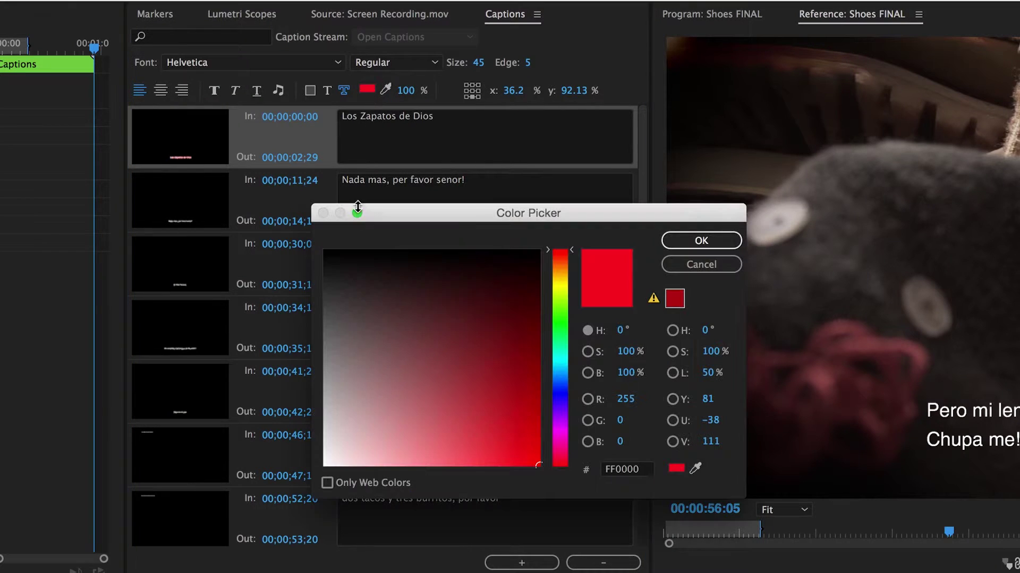
pyautogui.click(337, 284)
pyautogui.press('Return')
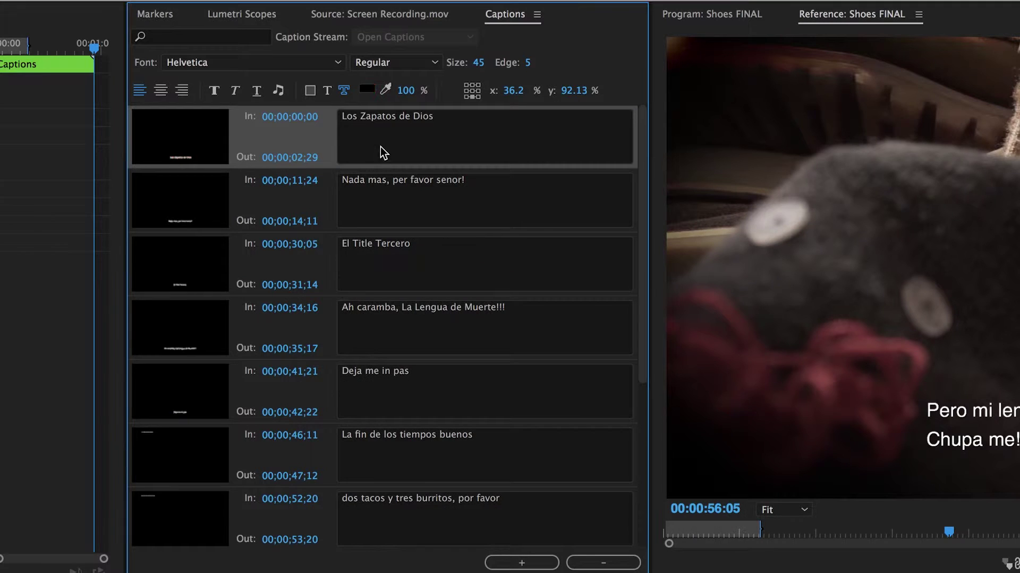
pyautogui.click(380, 151)
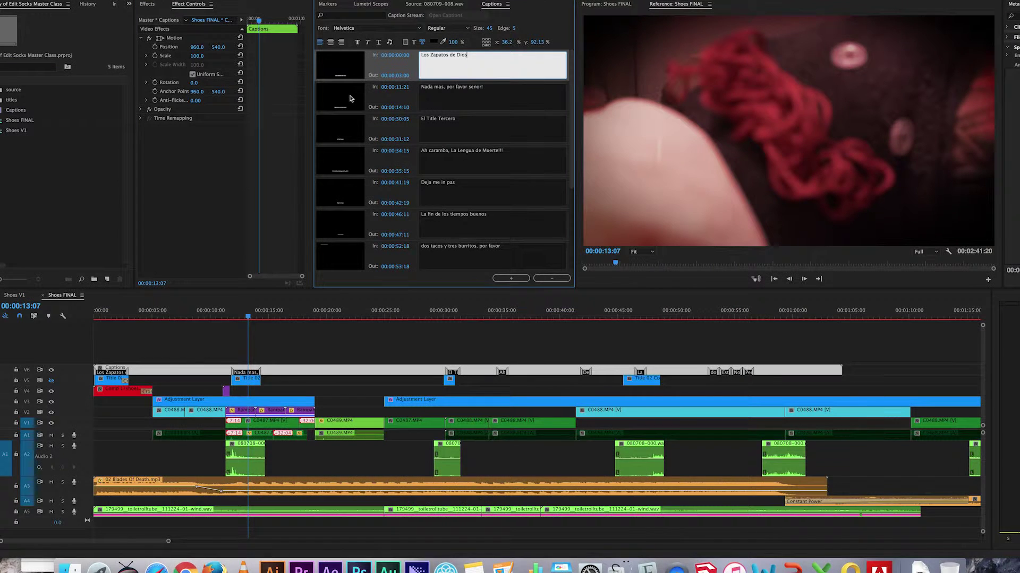
pyautogui.click(350, 98)
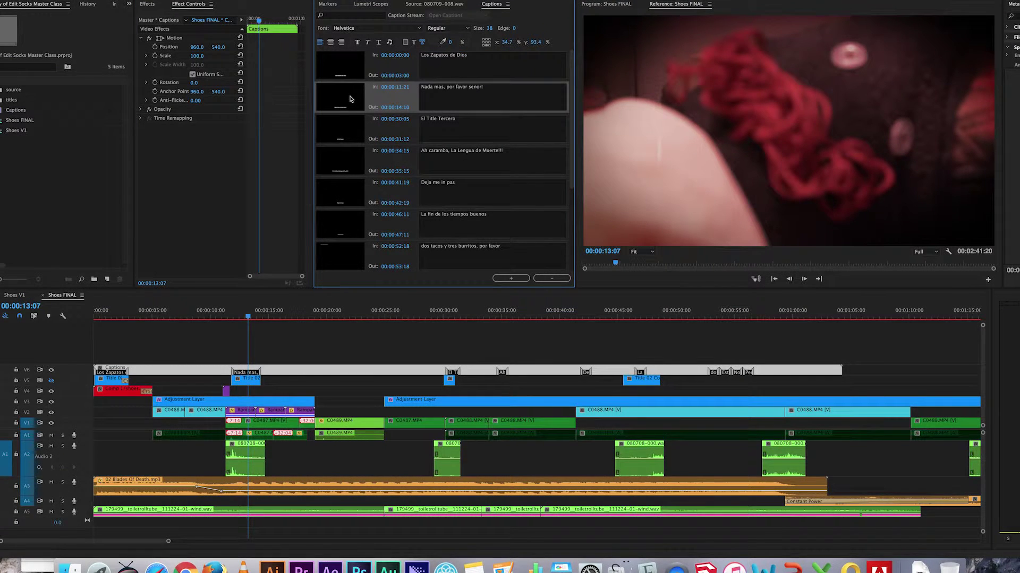
pyautogui.click(345, 125)
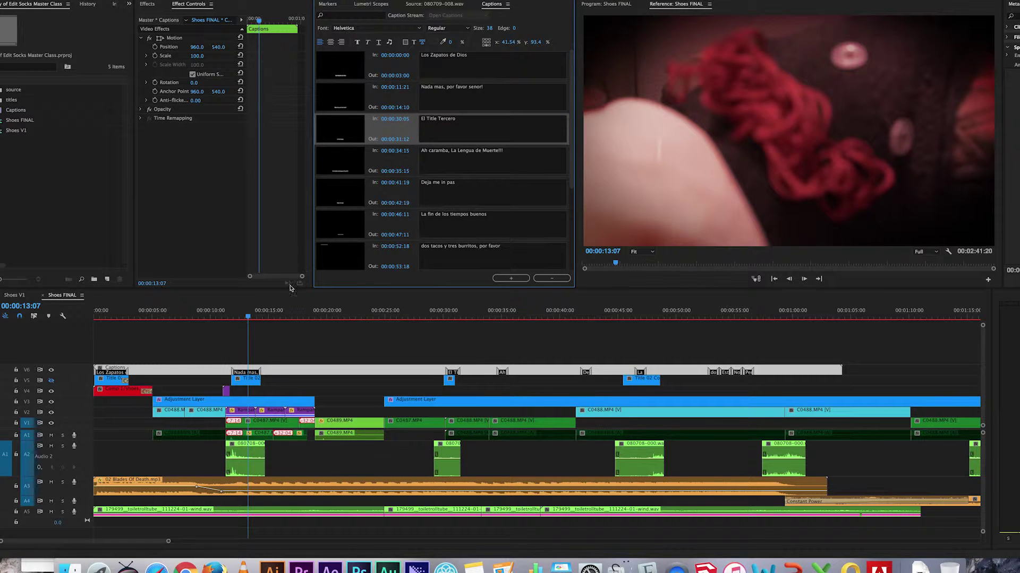
pyautogui.moveTo(254, 317); pyautogui.dragTo(452, 317)
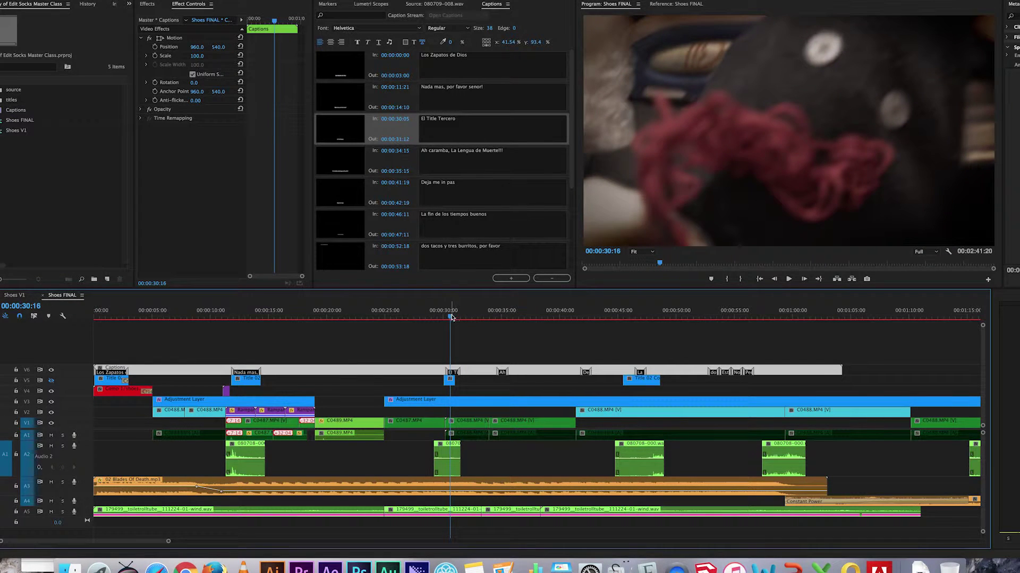
pyautogui.click(505, 316)
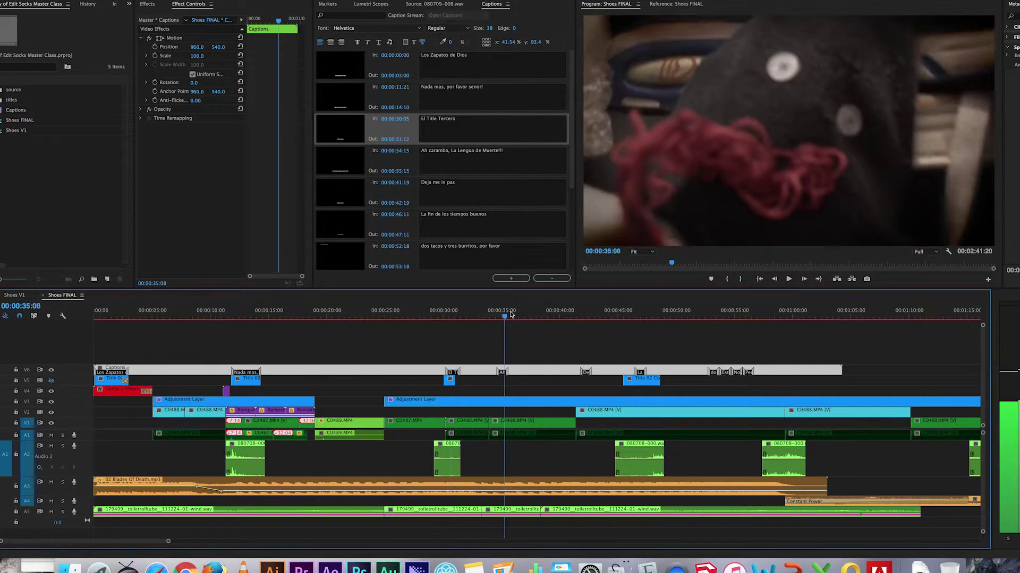
pyautogui.click(503, 316)
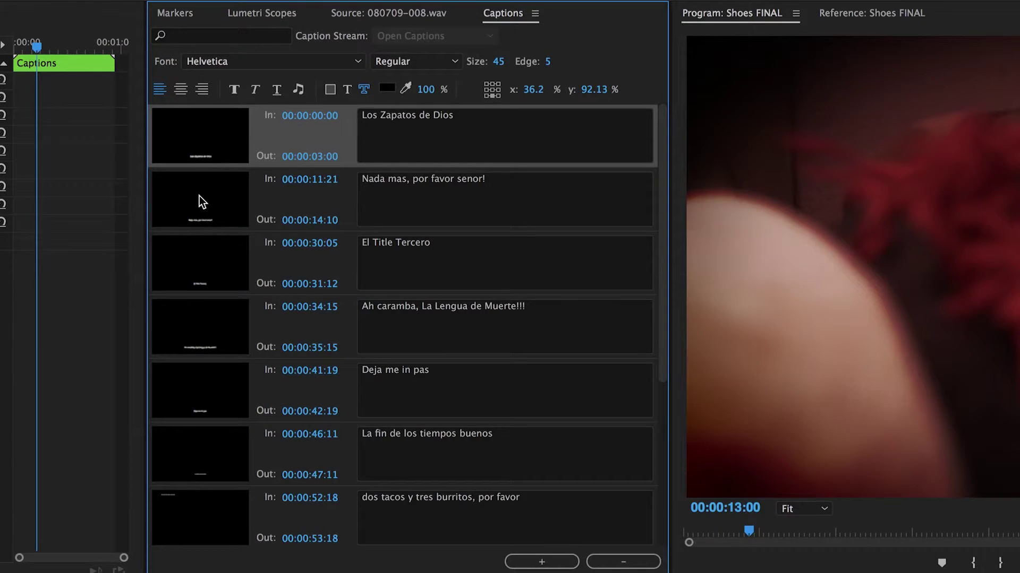
pyautogui.click(199, 216)
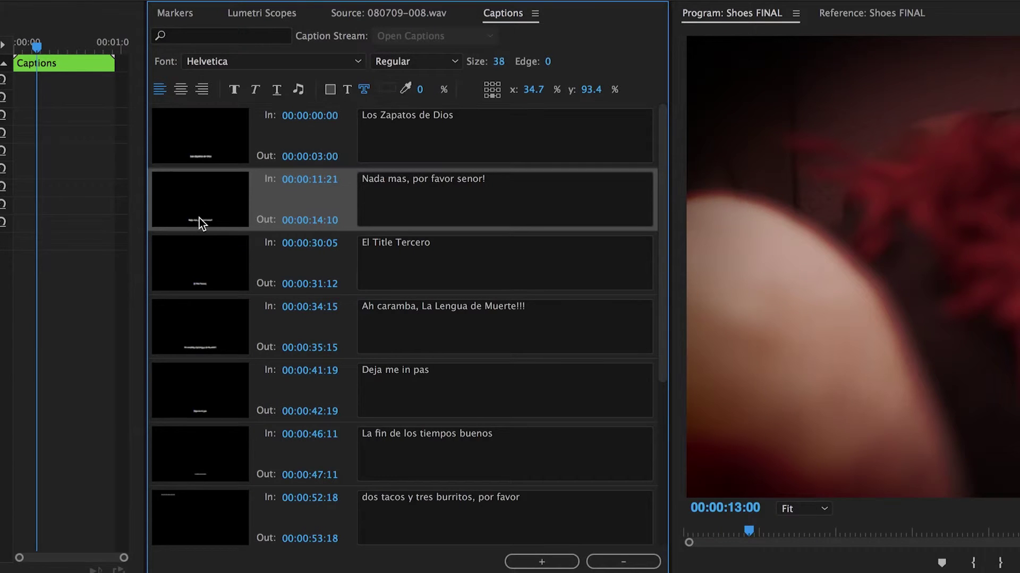
pyautogui.click(200, 267)
pyautogui.click(205, 330)
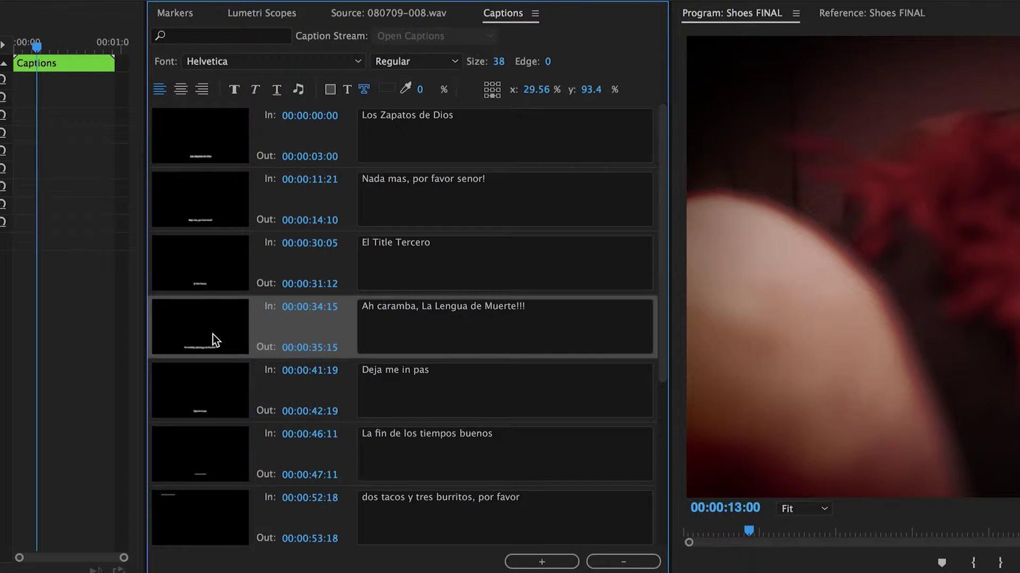
pyautogui.click(212, 378)
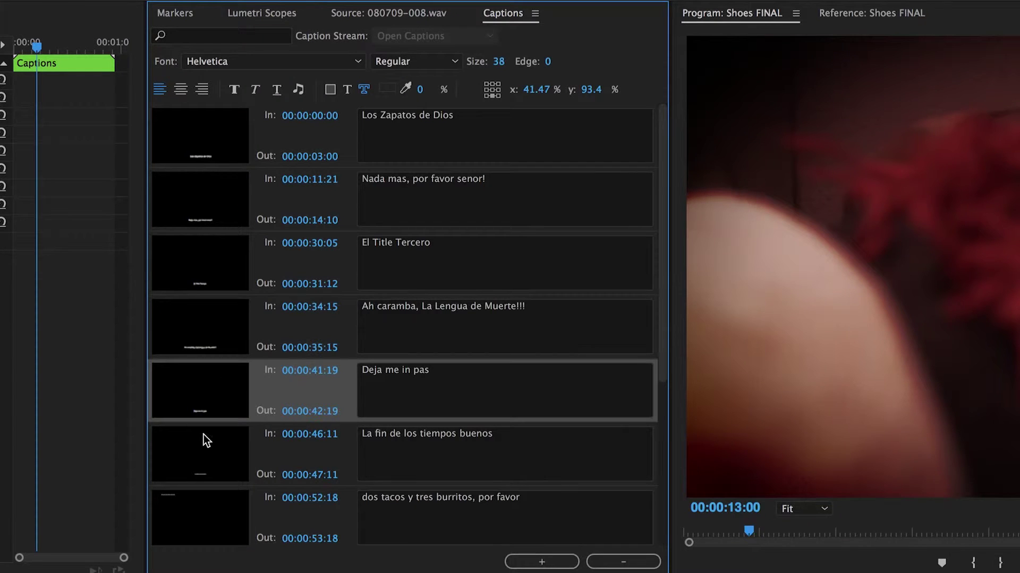
pyautogui.click(199, 463)
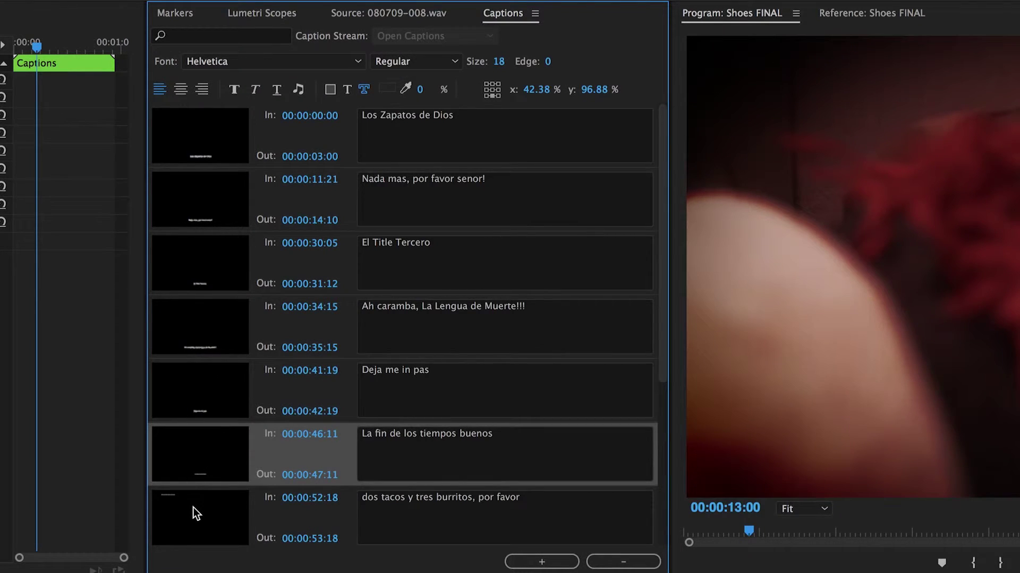
pyautogui.click(193, 508)
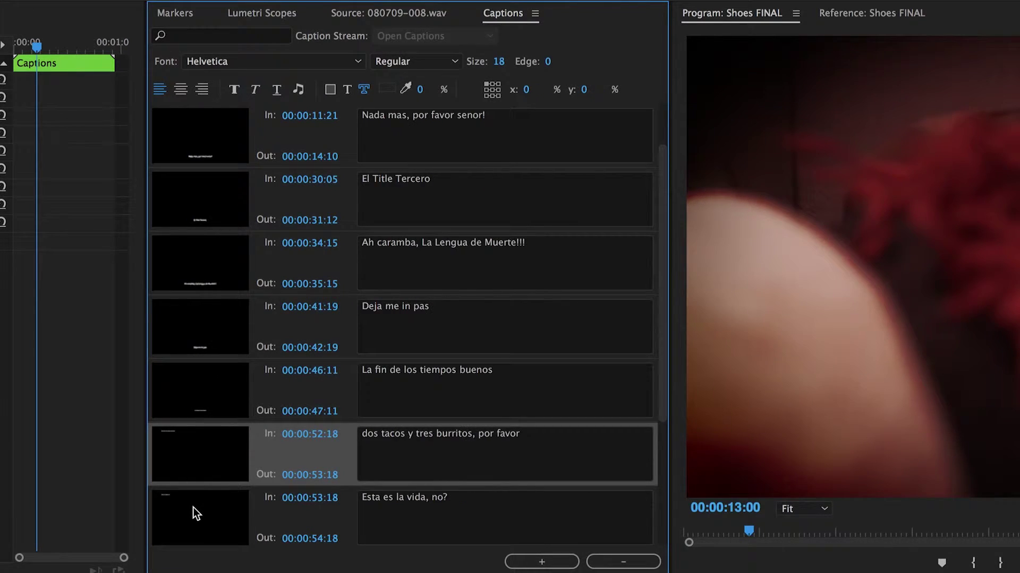
pyautogui.click(190, 446)
pyautogui.click(399, 434)
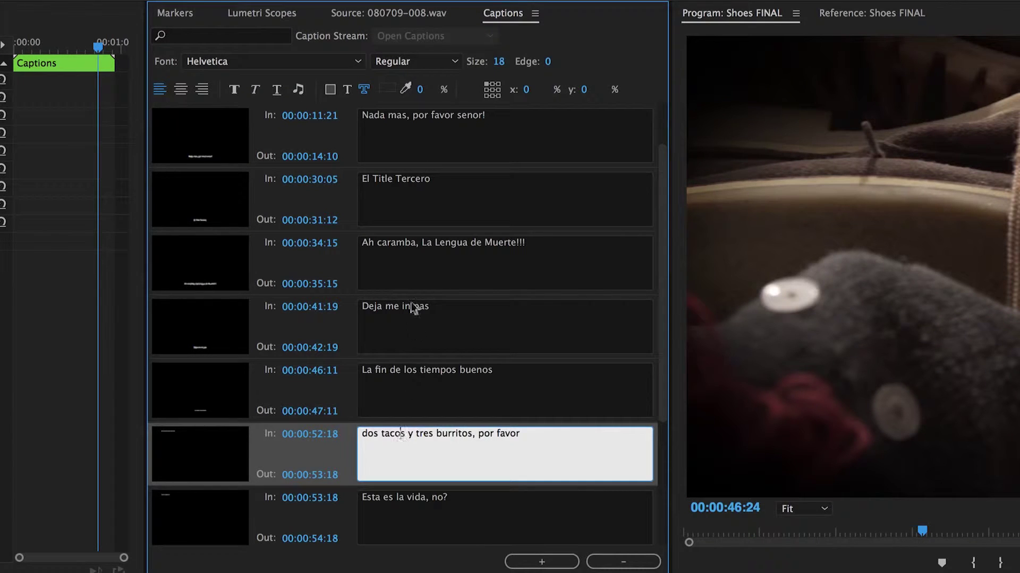
pyautogui.click(498, 62)
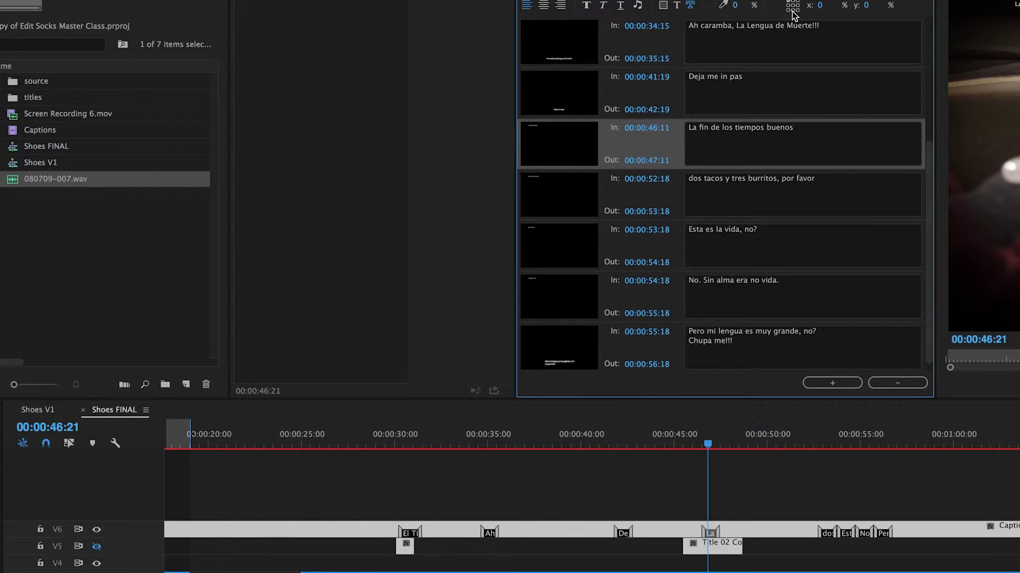
# Step: Position 'La fin de los tiempos buenos' at bottom centre and compare the neighbouring captions' positions
pyautogui.click(792, 11)
pyautogui.click(564, 197)
pyautogui.click(565, 244)
pyautogui.click(559, 287)
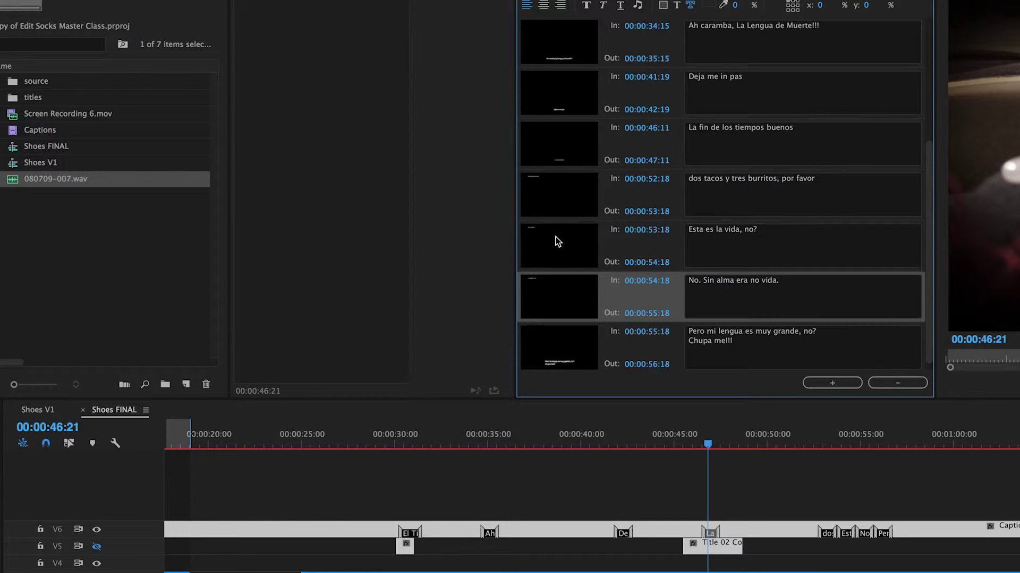
pyautogui.click(557, 239)
pyautogui.click(558, 200)
pyautogui.click(574, 130)
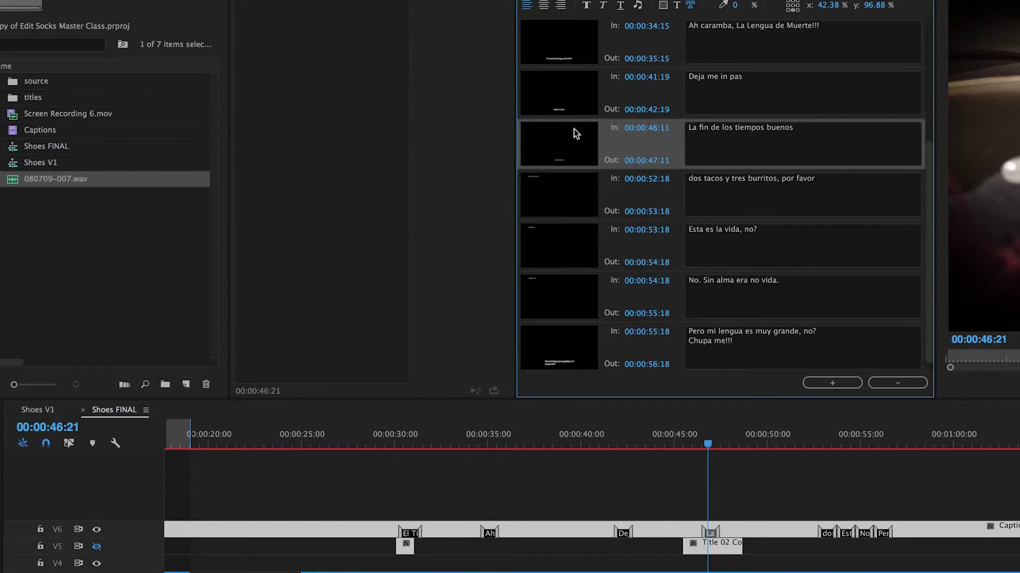
pyautogui.click(576, 192)
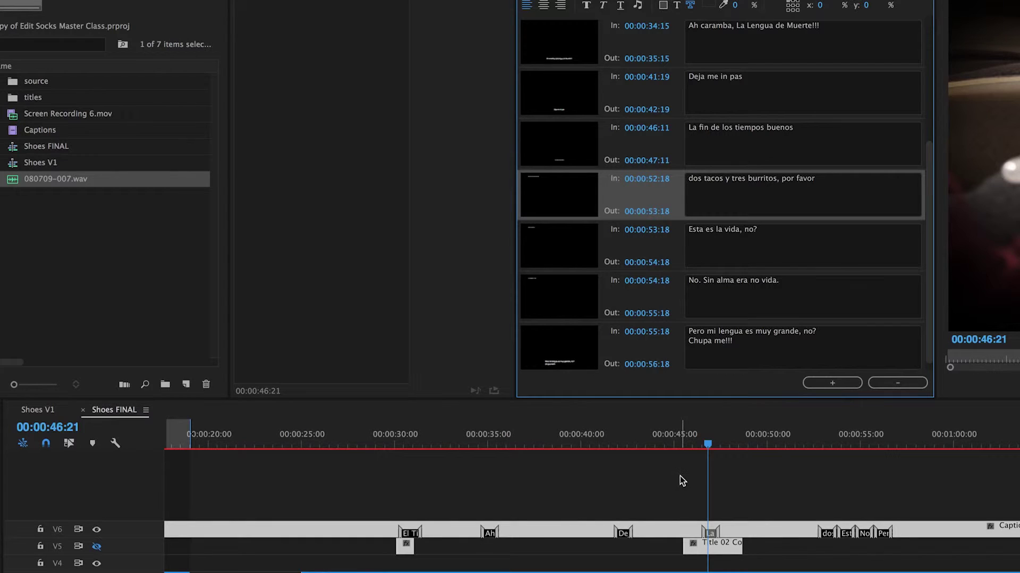
# Step: Marquee-select the title clips on V6 and V5, then review the dos tacos and following captions
pyautogui.moveTo(680, 475); pyautogui.dragTo(916, 567)
pyautogui.click(881, 535)
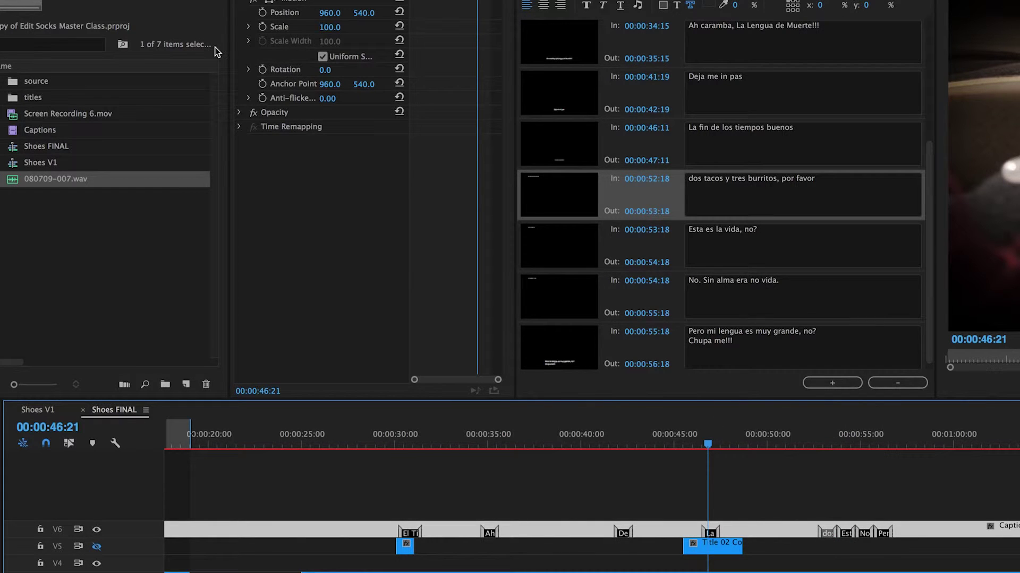
pyautogui.click(542, 250)
pyautogui.click(547, 202)
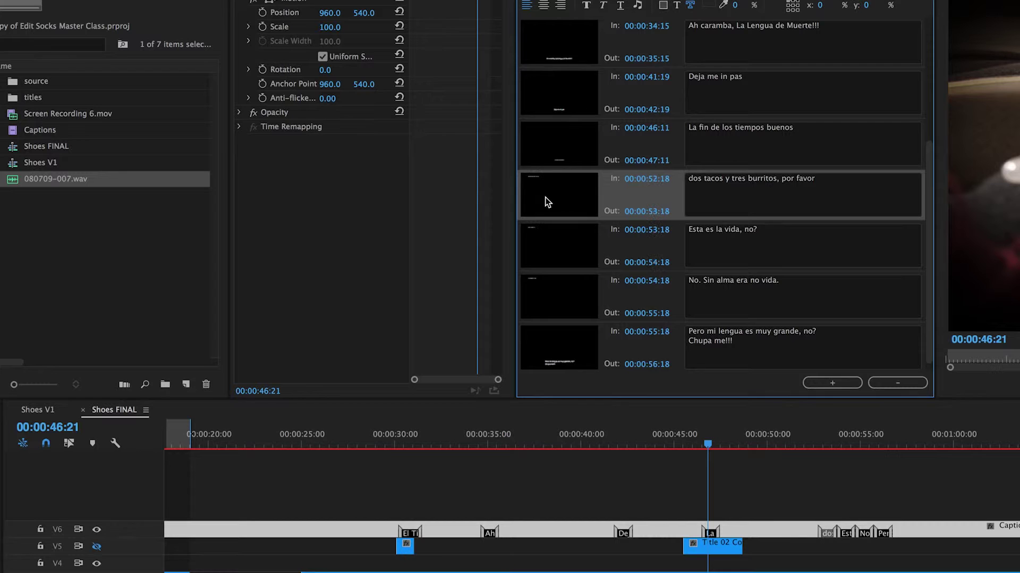
pyautogui.click(556, 253)
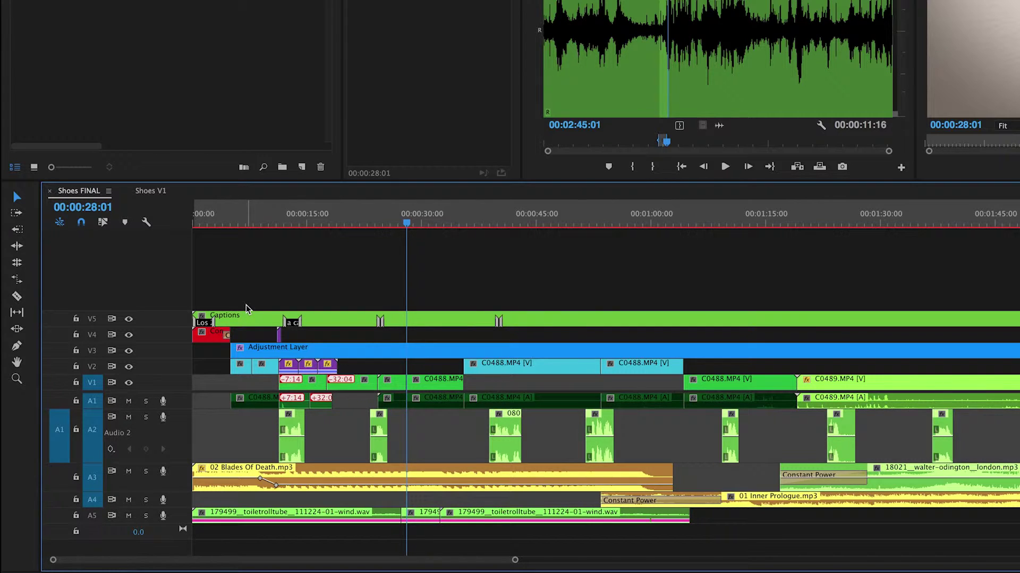
# Step: Razor-cut the V1 clip and the adjustment layer at the 19-second point
pyautogui.click(17, 296)
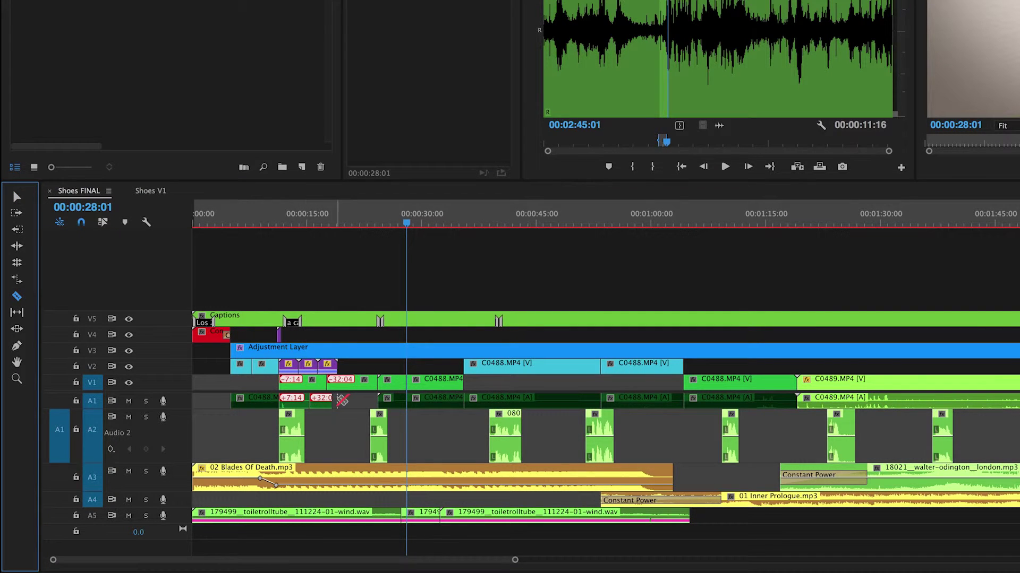
pyautogui.click(338, 380)
pyautogui.click(337, 350)
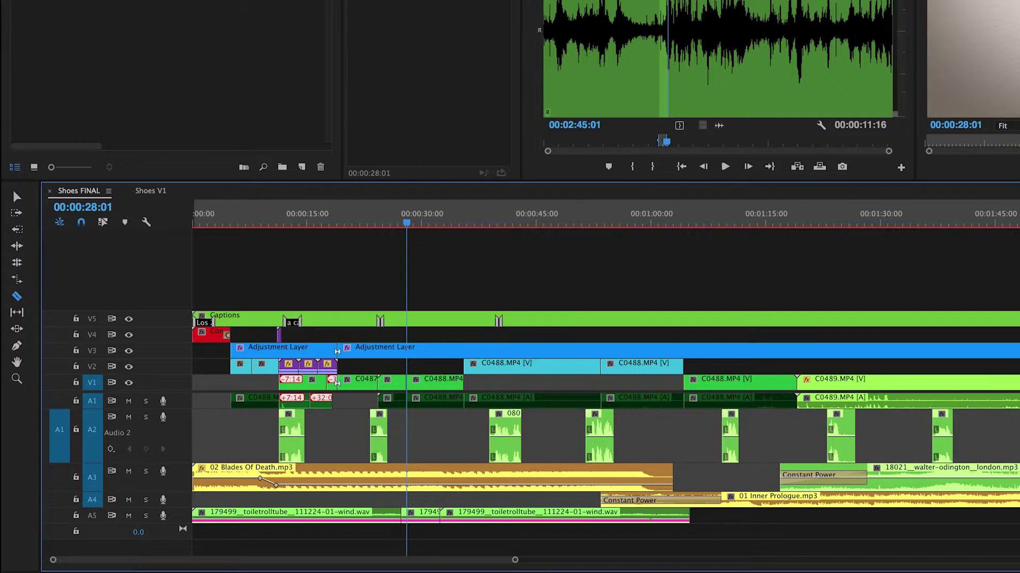
pyautogui.press('v')
pyautogui.press('Up')
# Step: Lock the Captions track, insert C0489 at the cut, and keep one extended Blades Of Death clip
pyautogui.click(75, 320)
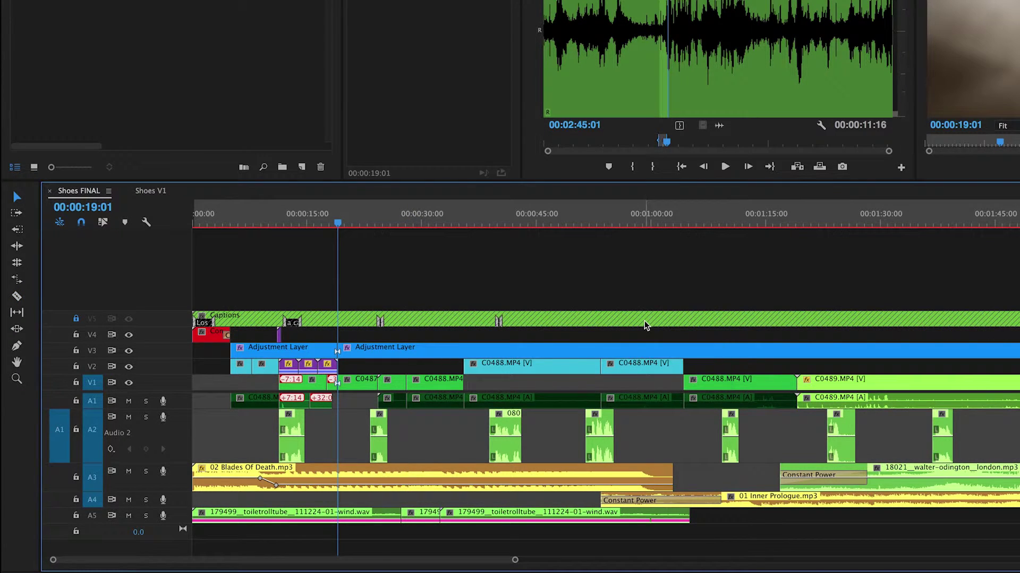
pyautogui.press(',')
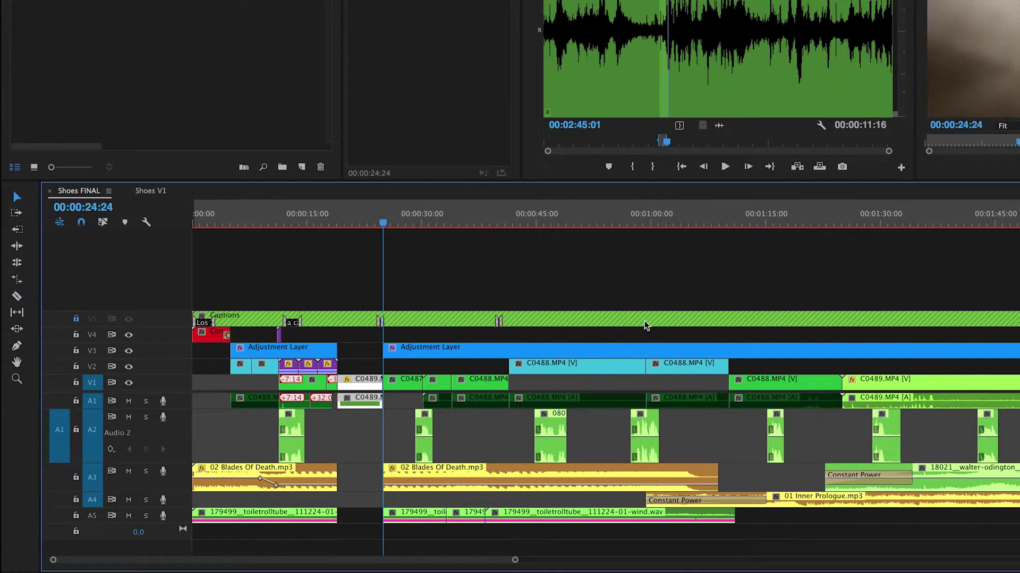
pyautogui.click(434, 482)
pyautogui.press('Delete')
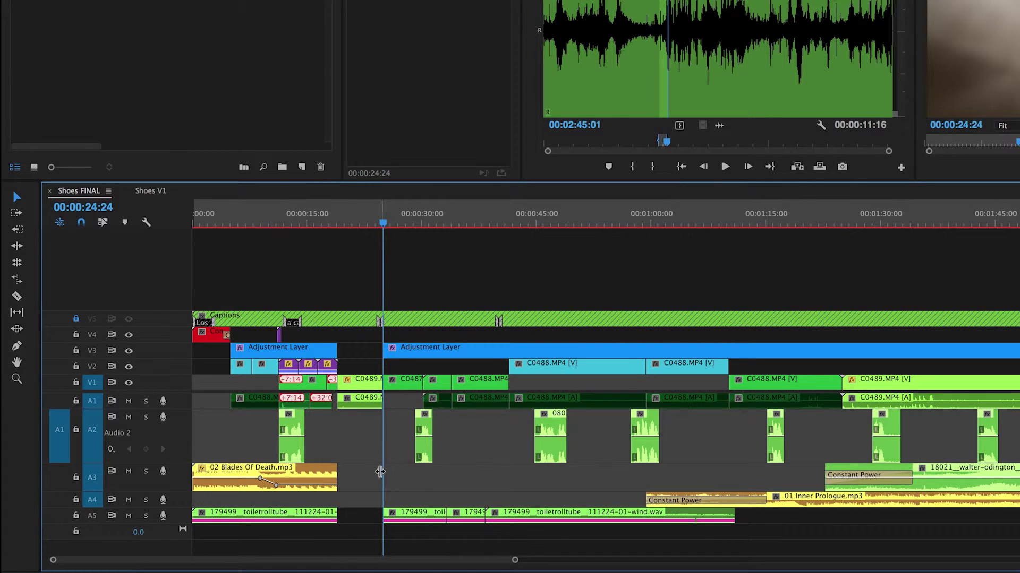
pyautogui.moveTo(333, 471); pyautogui.dragTo(671, 471)
pyautogui.press('=')
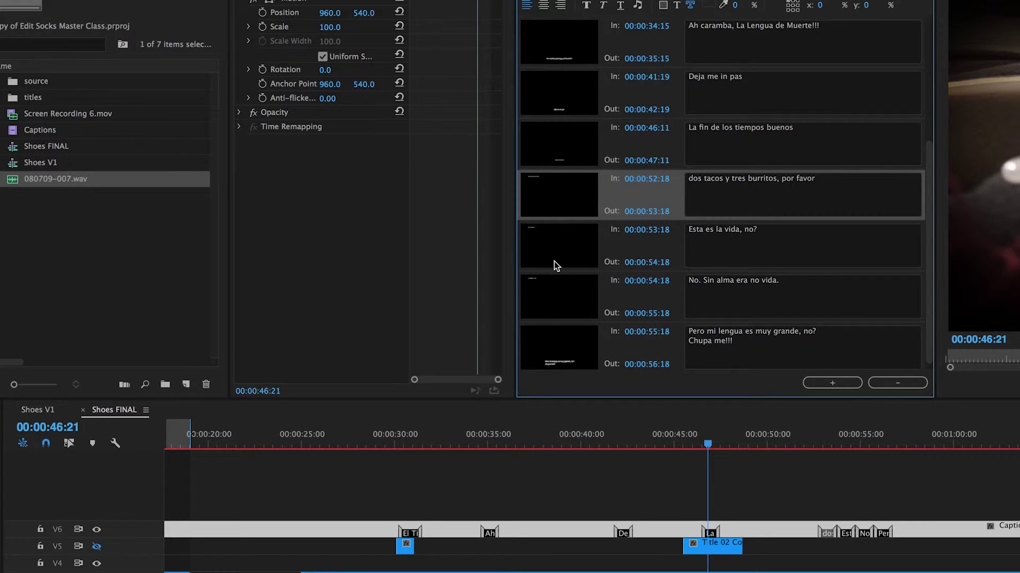
# Step: Set the Shoes FINAL sequence out point at 00:00:15:22, just after the second caption
pyautogui.scroll(1, 553, 262)
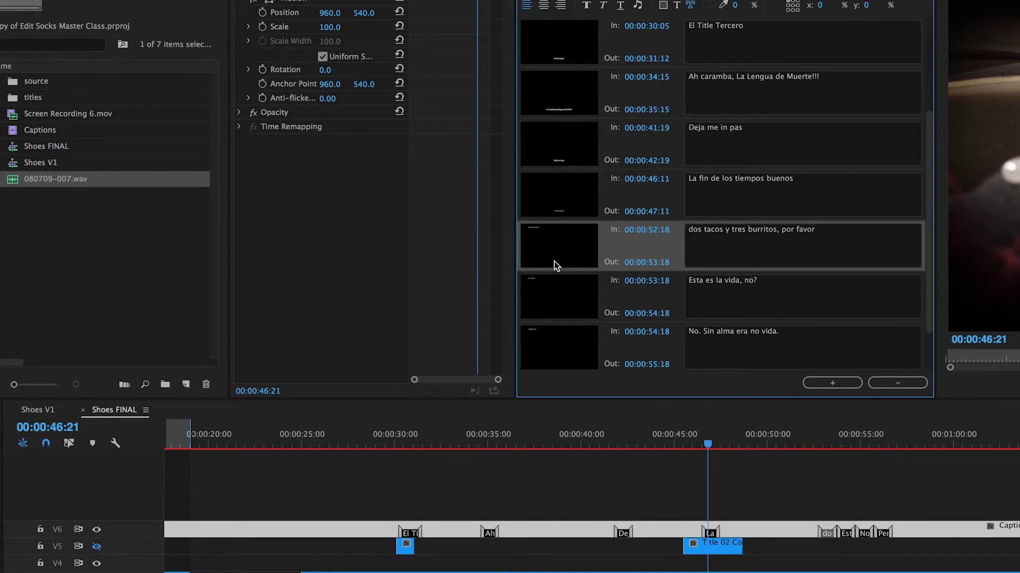
pyautogui.moveTo(693, 441); pyautogui.dragTo(634, 441)
pyautogui.scroll(2, 558, 228)
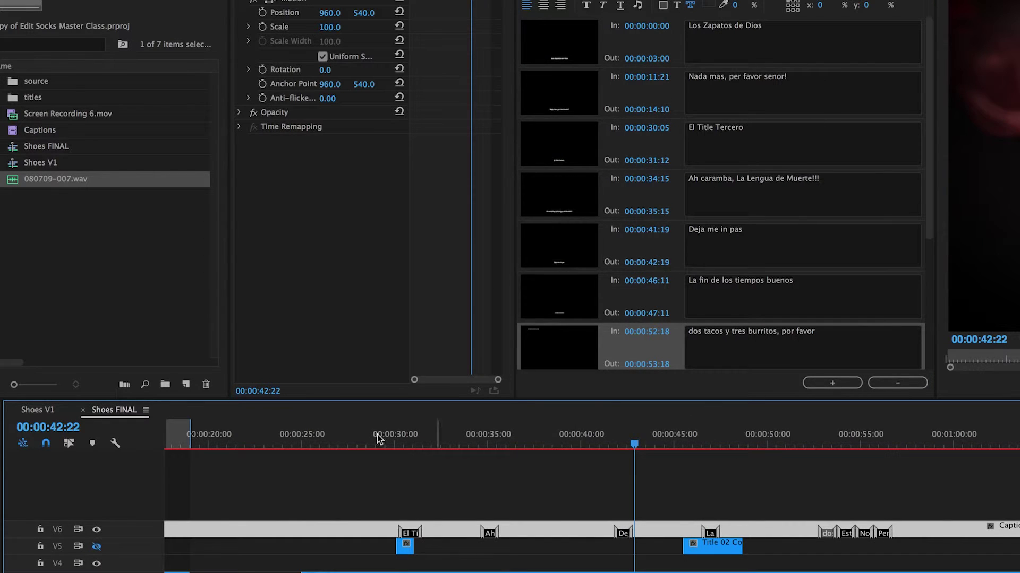
pyautogui.scroll(6, 389, 480)
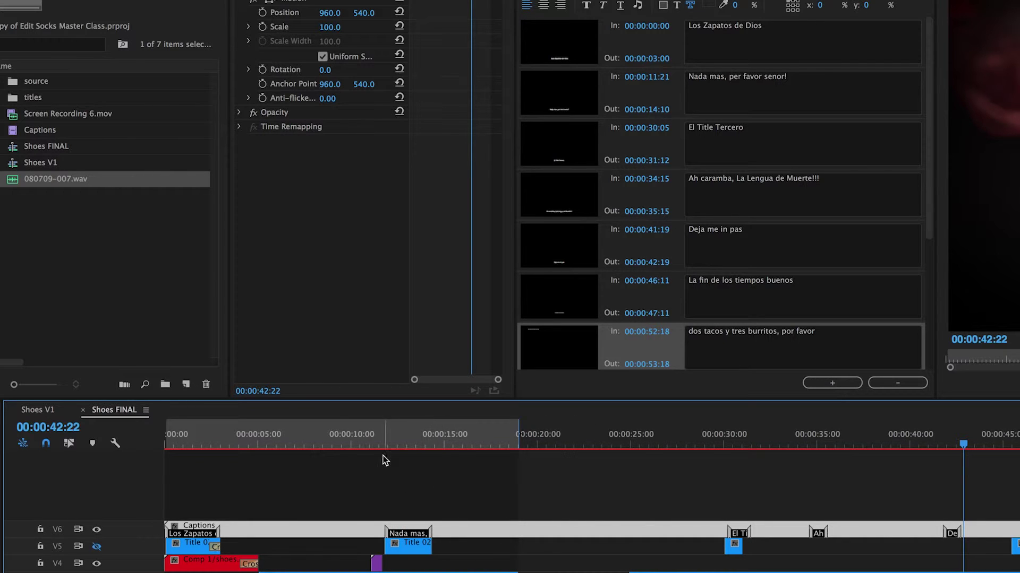
pyautogui.moveTo(316, 433); pyautogui.dragTo(460, 438)
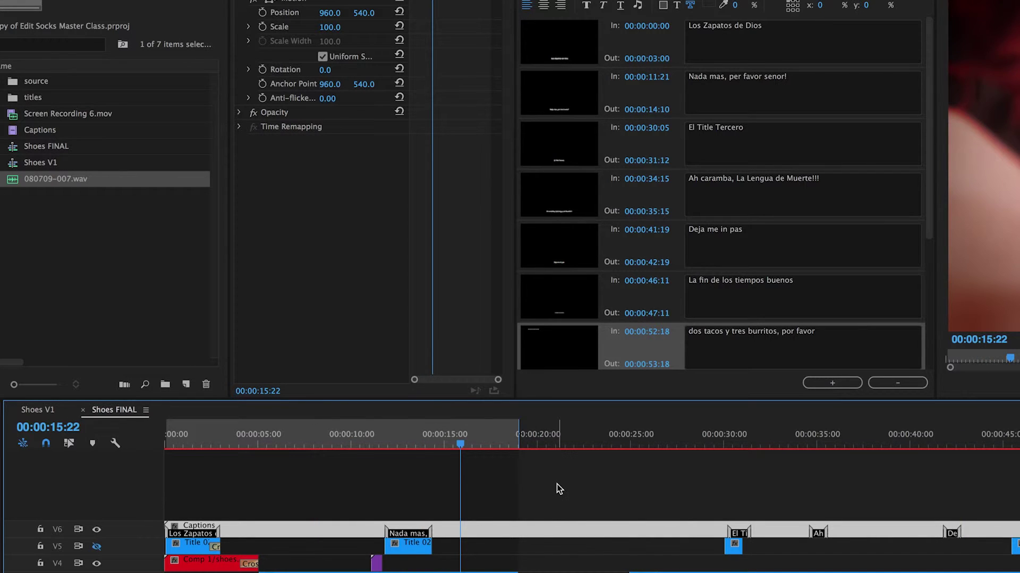
pyautogui.press('o')
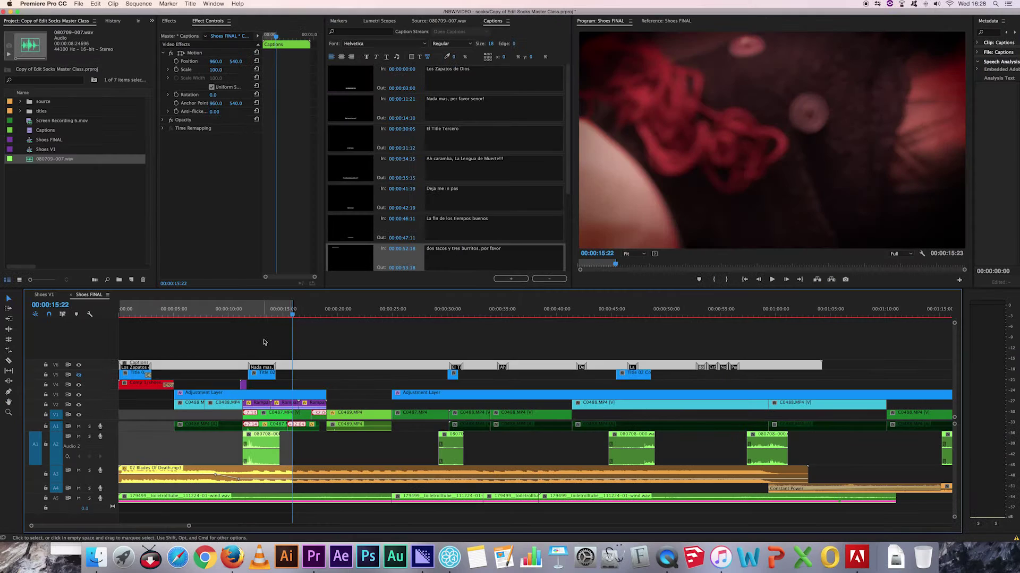
# Step: Queue an H.264 export of Shoes FINAL to Media Encoder, producing Shoes FINAL.mp4 on the Desktop
pyautogui.press('super+m')
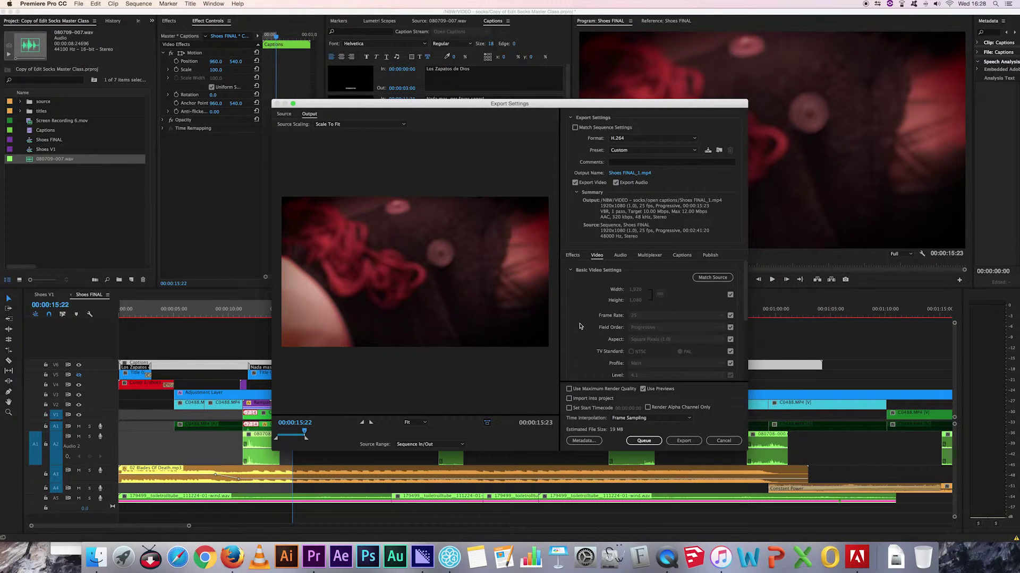
pyautogui.scroll(-10, 580, 326)
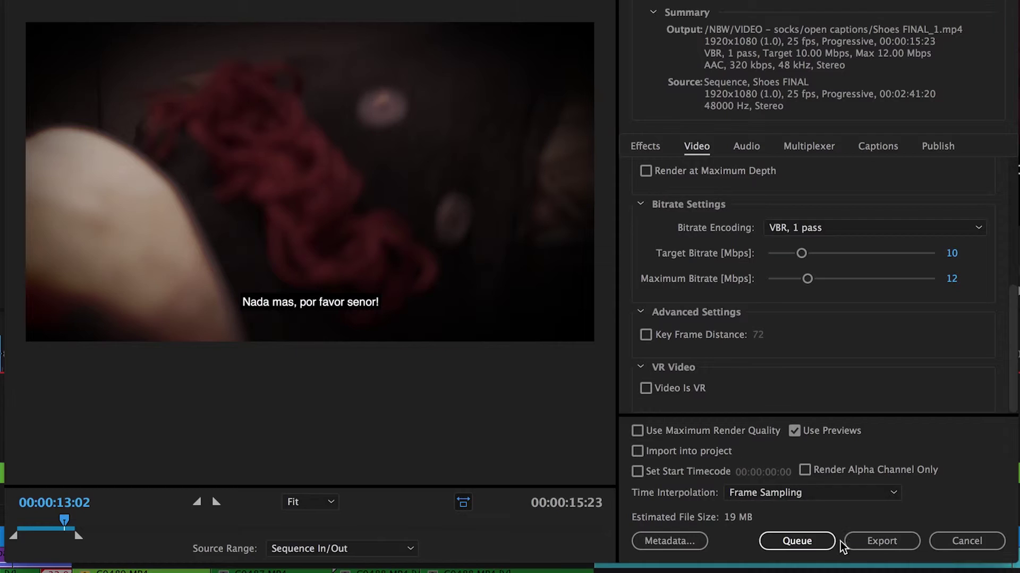
pyautogui.click(643, 441)
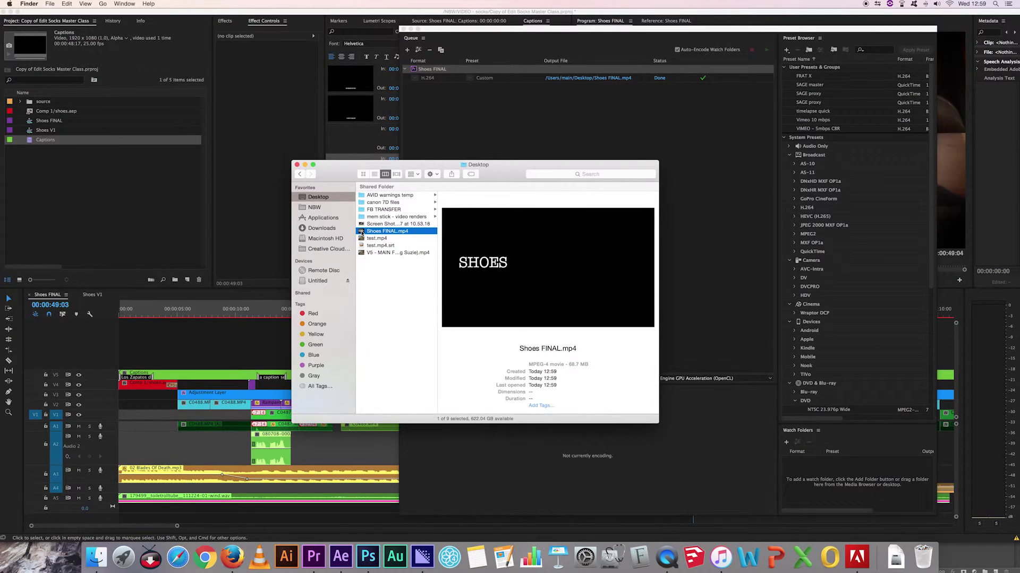
# Step: Play the exported Shoes FINAL.mp4 in QuickTime from the SHOES title ahead to the sock shot
pyautogui.doubleClick(361, 232)
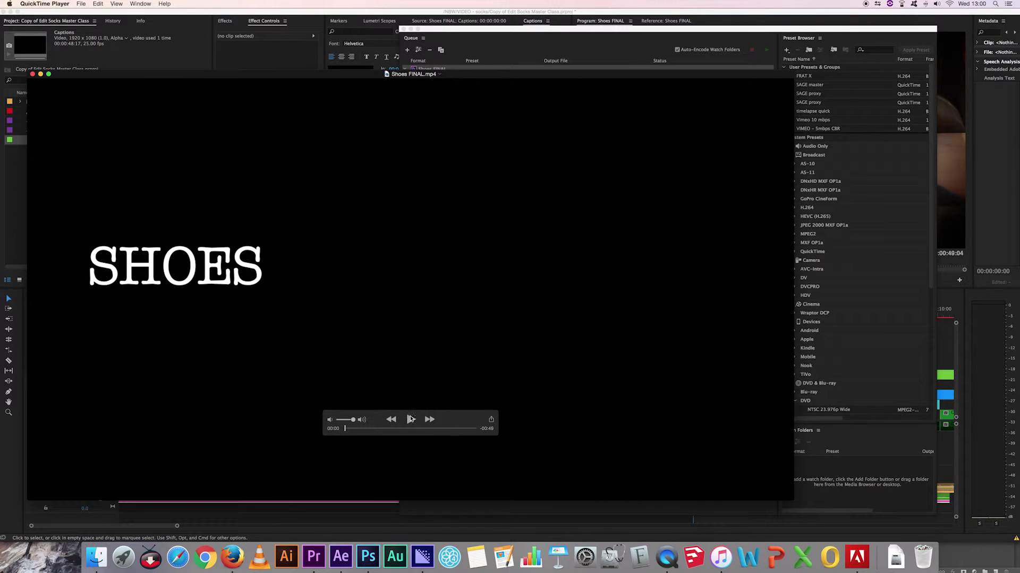
pyautogui.click(411, 420)
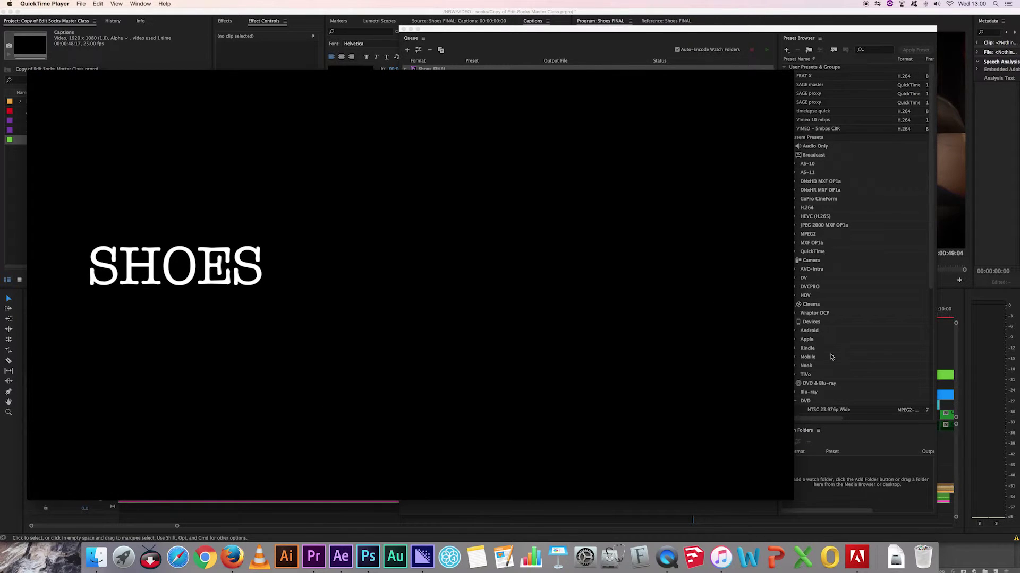
pyautogui.moveTo(354, 429)
pyautogui.mouseDown()
pyautogui.moveTo(404, 429)
pyautogui.moveTo(345, 429)
pyautogui.mouseUp()
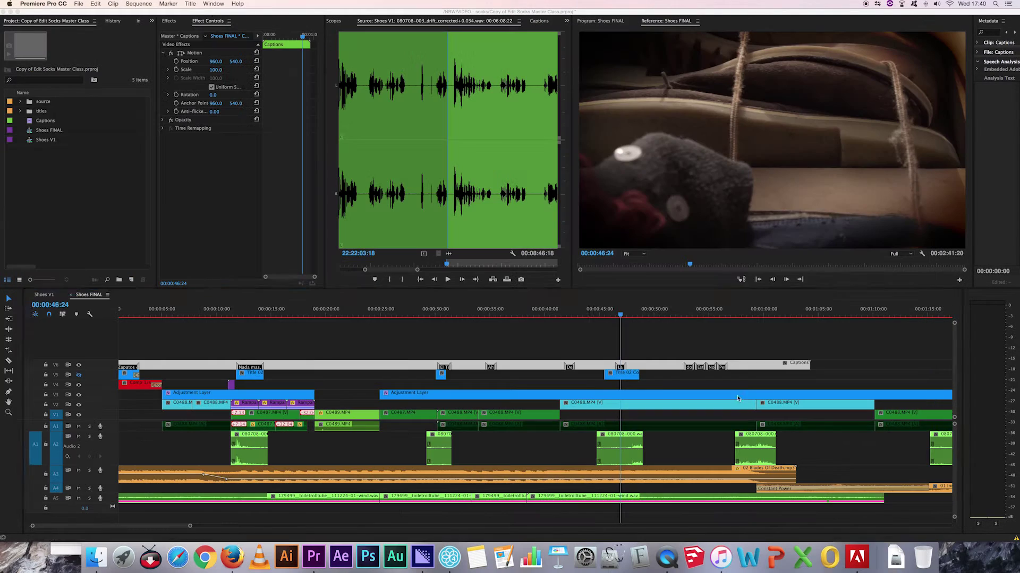
# Step: Queue the full Shoes FINAL export with Open Captions burned into the video
pyautogui.click(582, 386)
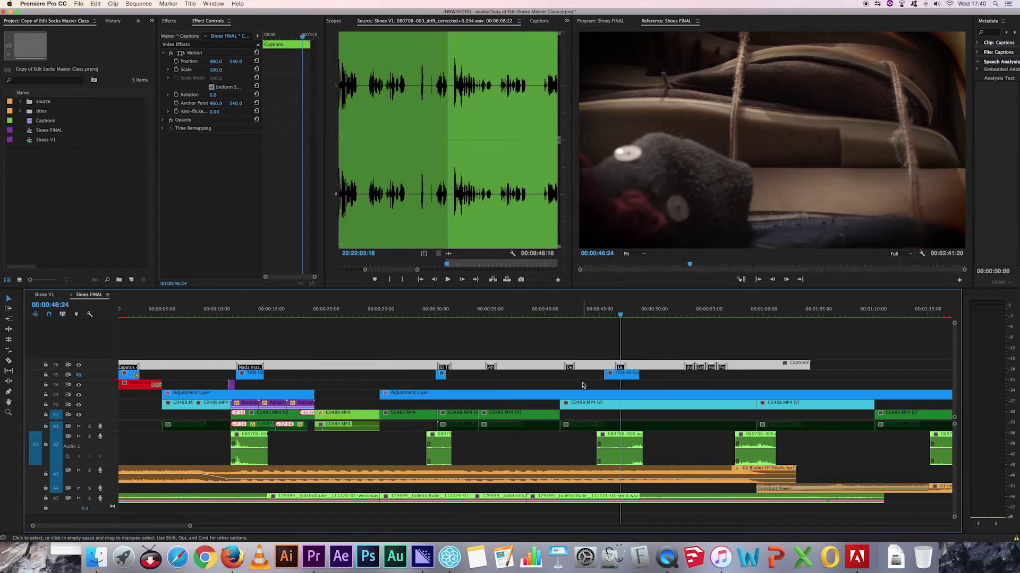
pyautogui.press('super+m')
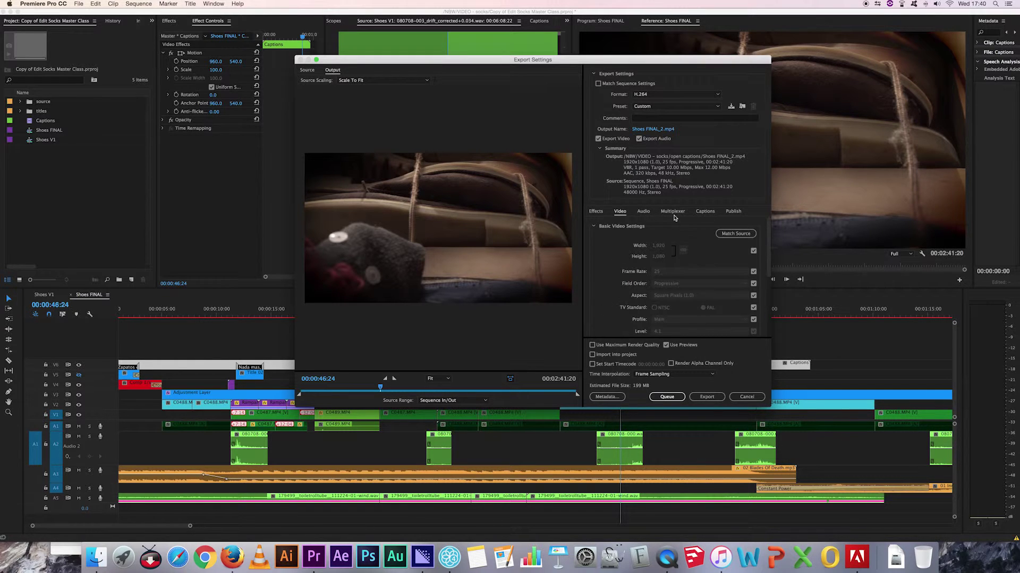
pyautogui.click(705, 212)
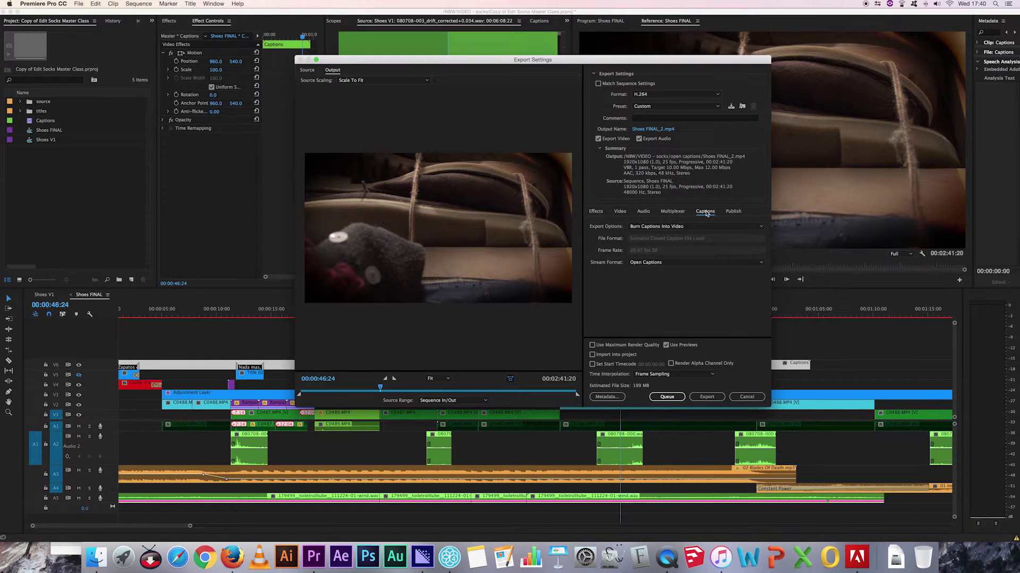
pyautogui.click(682, 262)
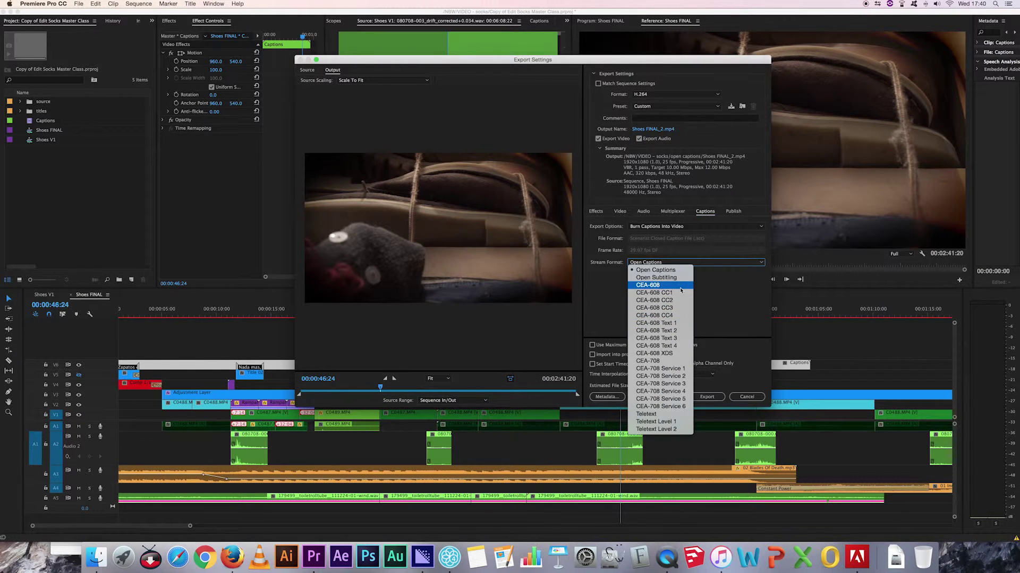
pyautogui.click(706, 274)
pyautogui.click(690, 226)
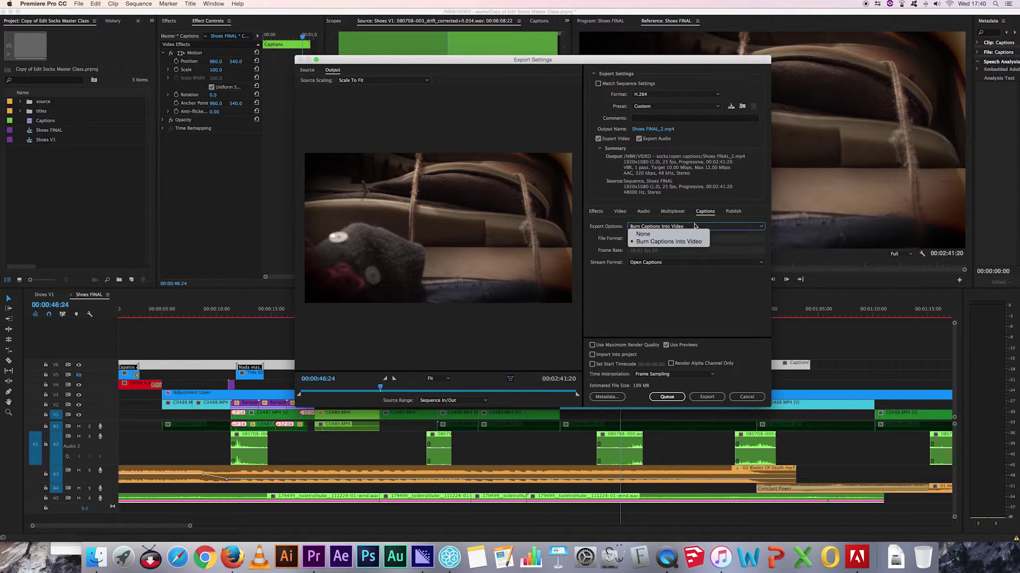
pyautogui.click(693, 242)
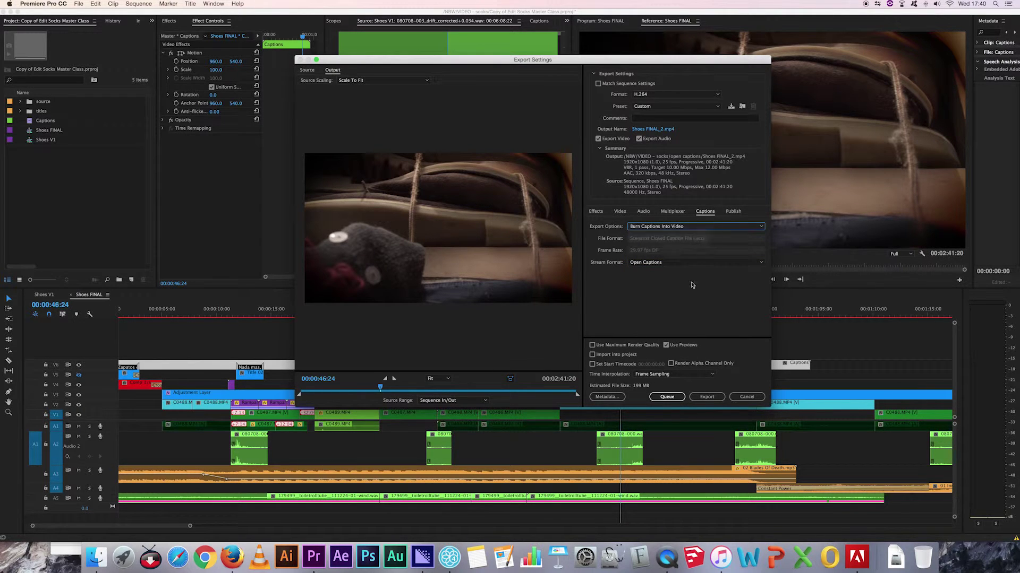
pyautogui.click(669, 395)
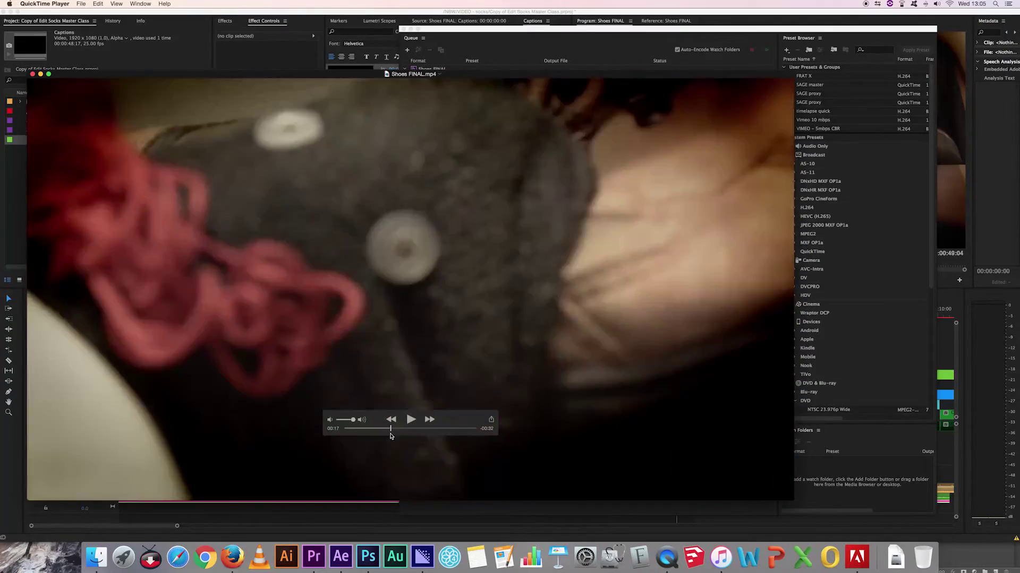
# Step: Replay the export from the SHOES title, close QuickTime, and return Premiere's playhead to the start
pyautogui.moveTo(392, 429); pyautogui.dragTo(347, 428)
pyautogui.press('space')
pyautogui.press('super+w')
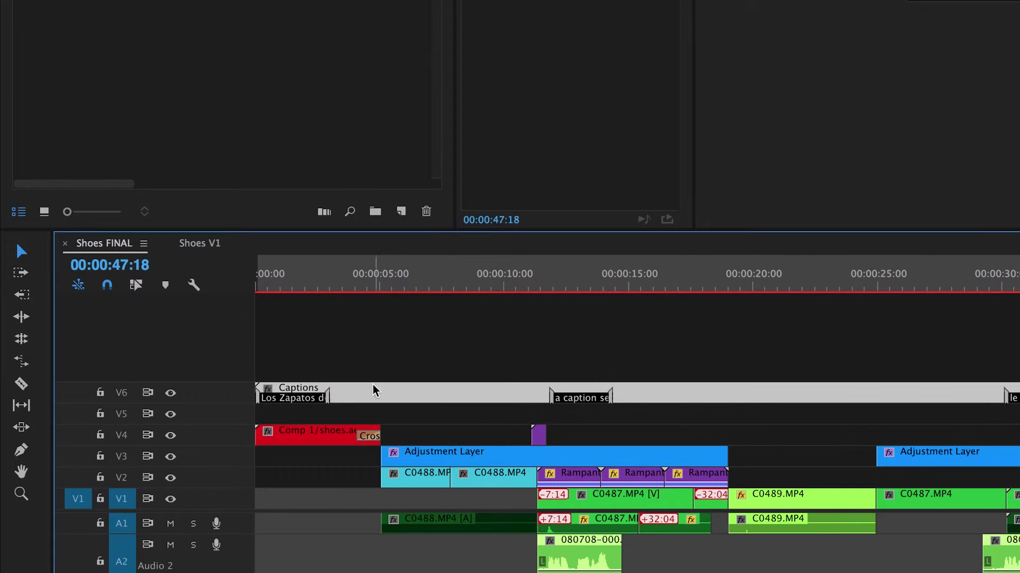
pyautogui.press('Home')
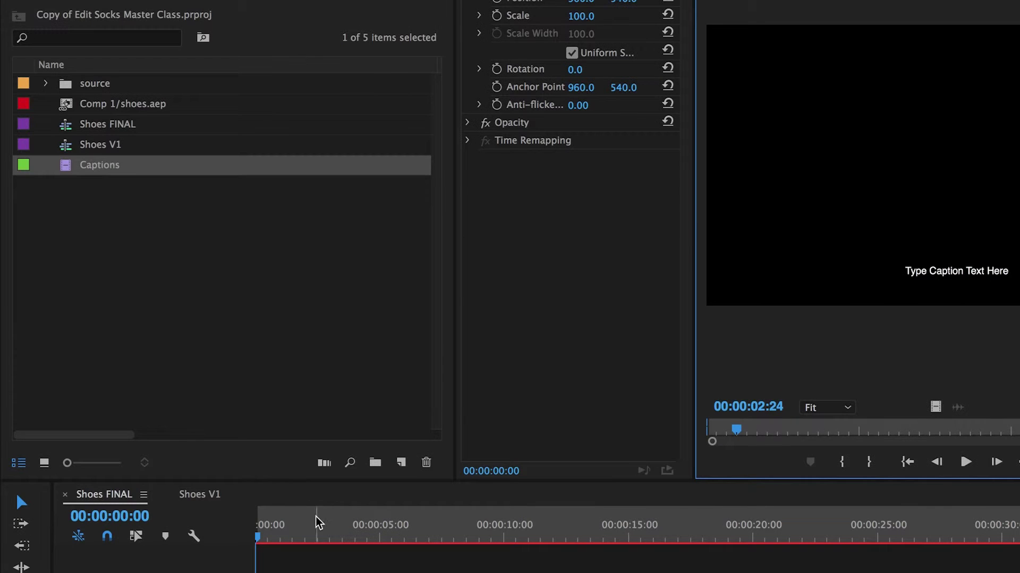
# Step: Create a new 1920×1080 title, Title 02, and place it at the sequence start on V5
pyautogui.click(316, 128)
pyautogui.click(401, 463)
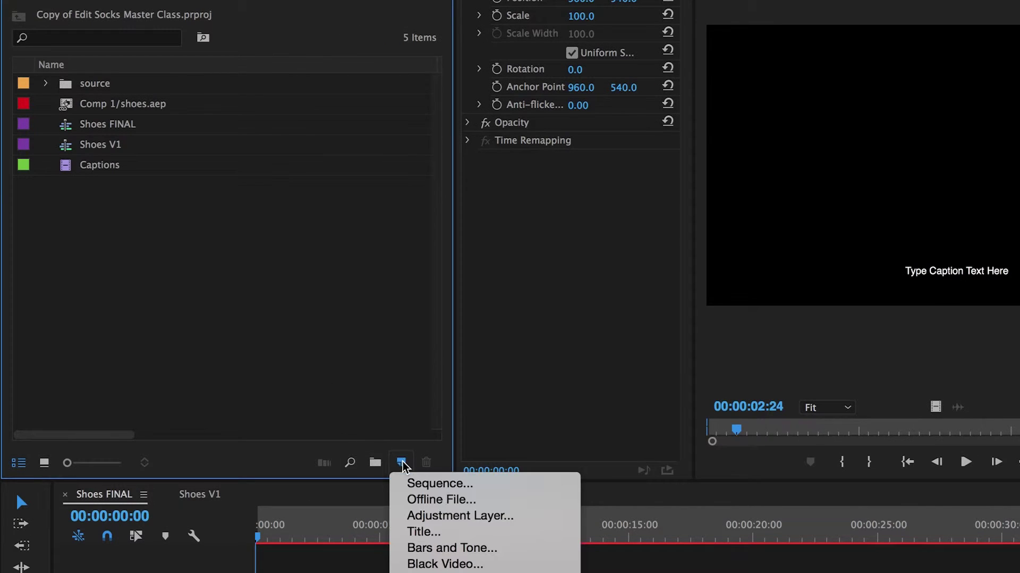
pyautogui.click(419, 531)
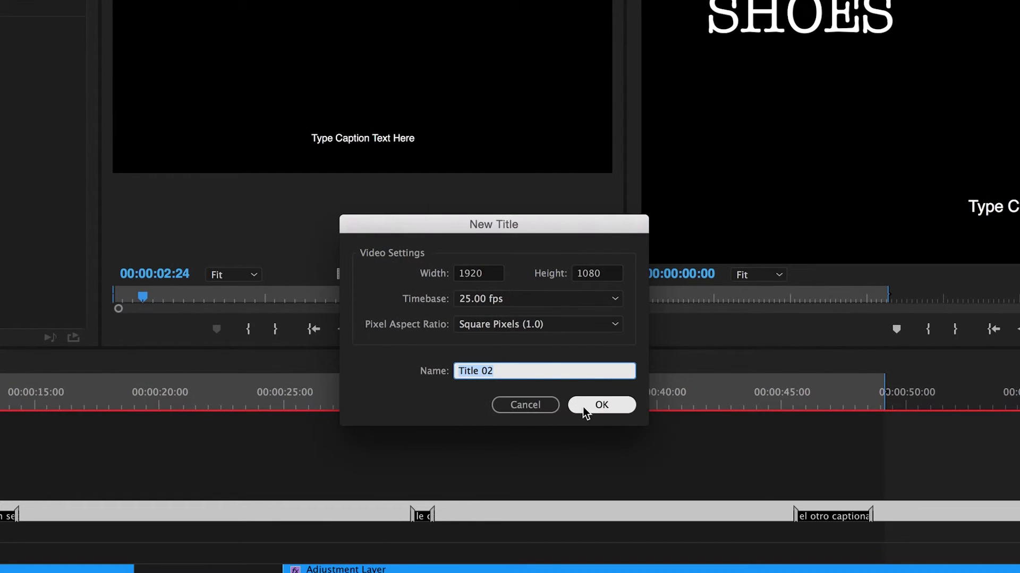
pyautogui.click(589, 412)
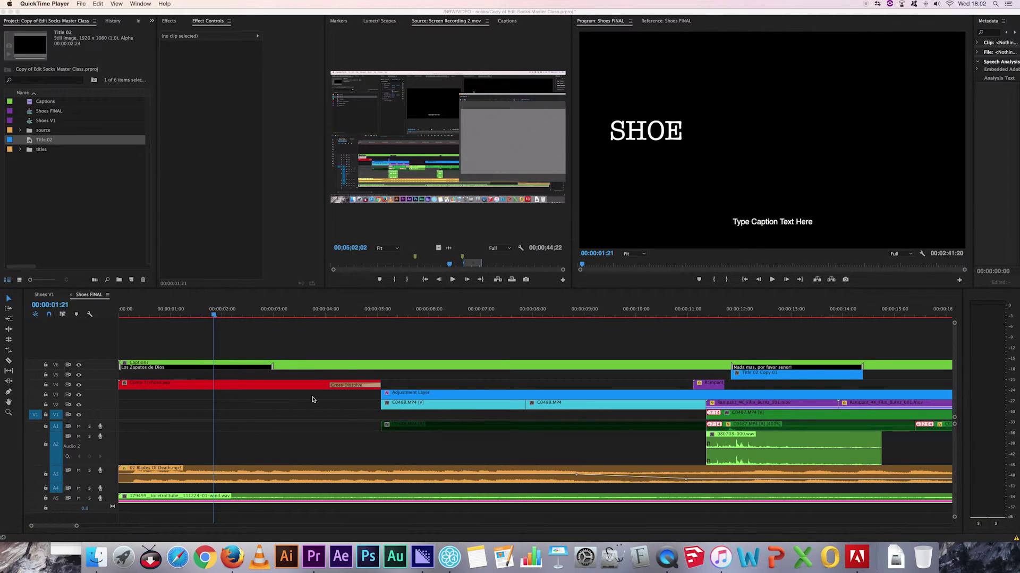
pyautogui.click(270, 366)
pyautogui.press('Home')
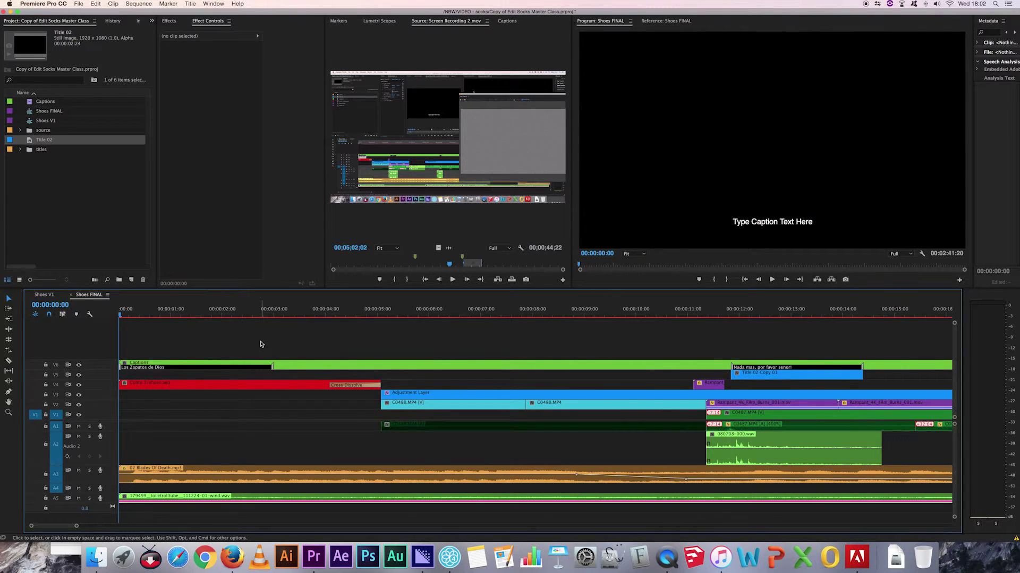
pyautogui.moveTo(30, 142); pyautogui.dragTo(125, 378)
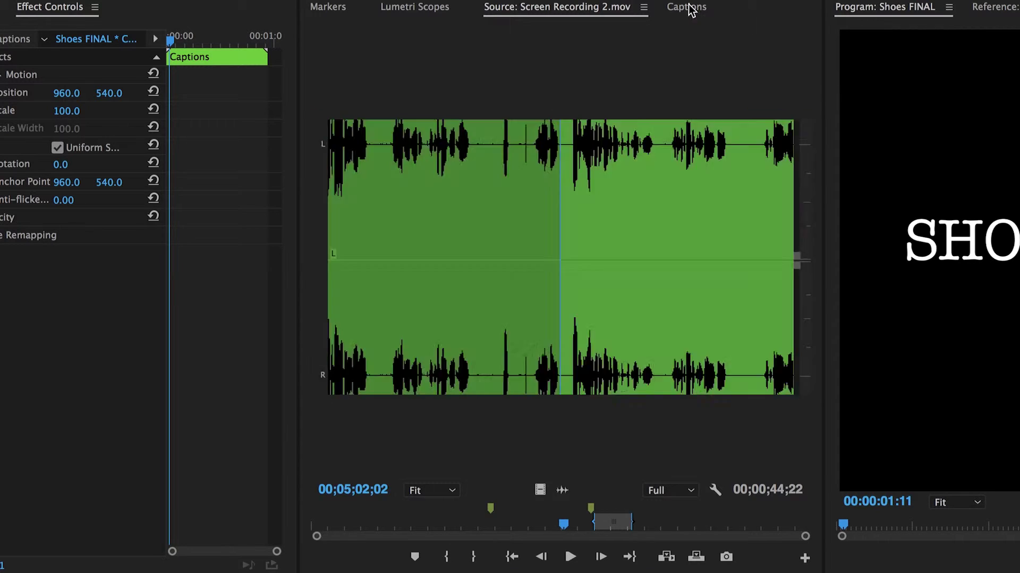
# Step: Select the first caption's text 'Los Zapatos de Dios' and open Title 02 for editing
pyautogui.click(506, 21)
pyautogui.scroll(1, 371, 191)
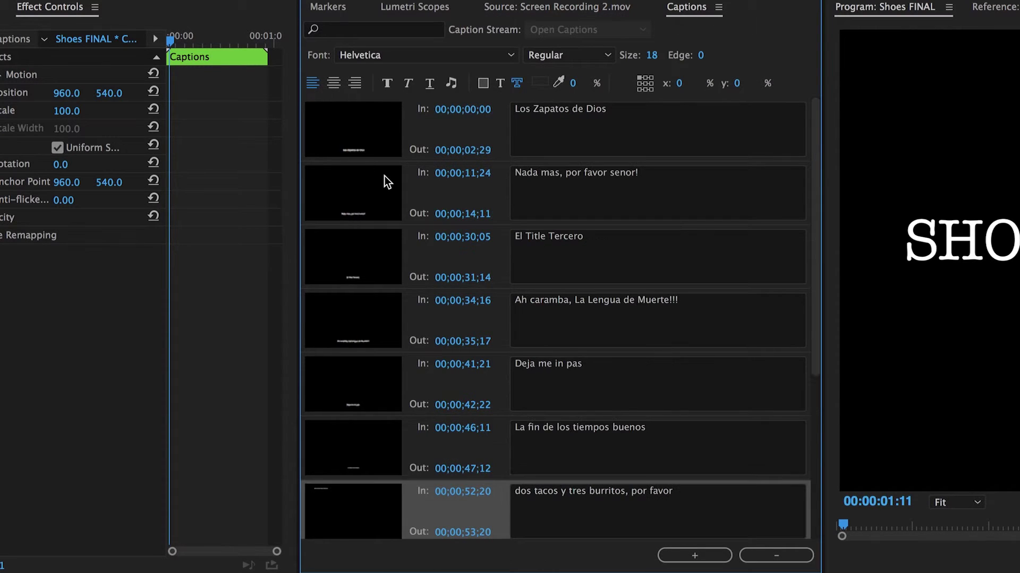
pyautogui.click(353, 133)
pyautogui.click(575, 114)
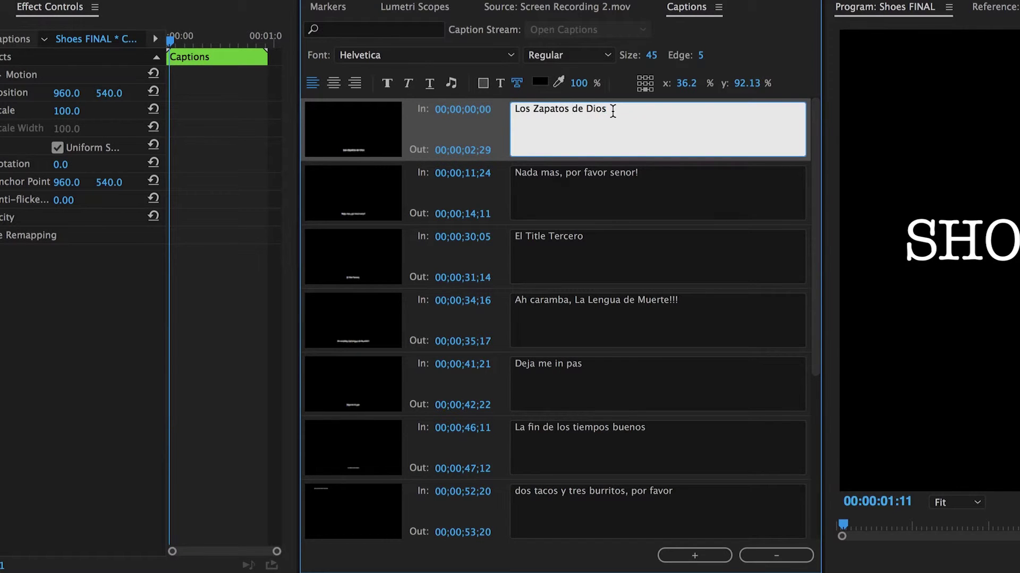
pyautogui.moveTo(613, 110); pyautogui.dragTo(516, 110)
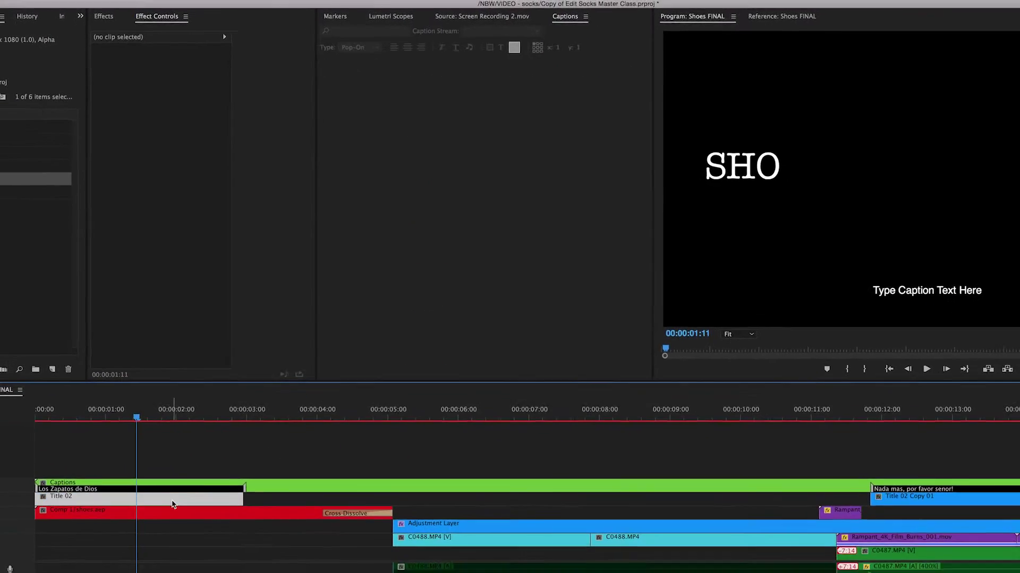
pyautogui.doubleClick(172, 504)
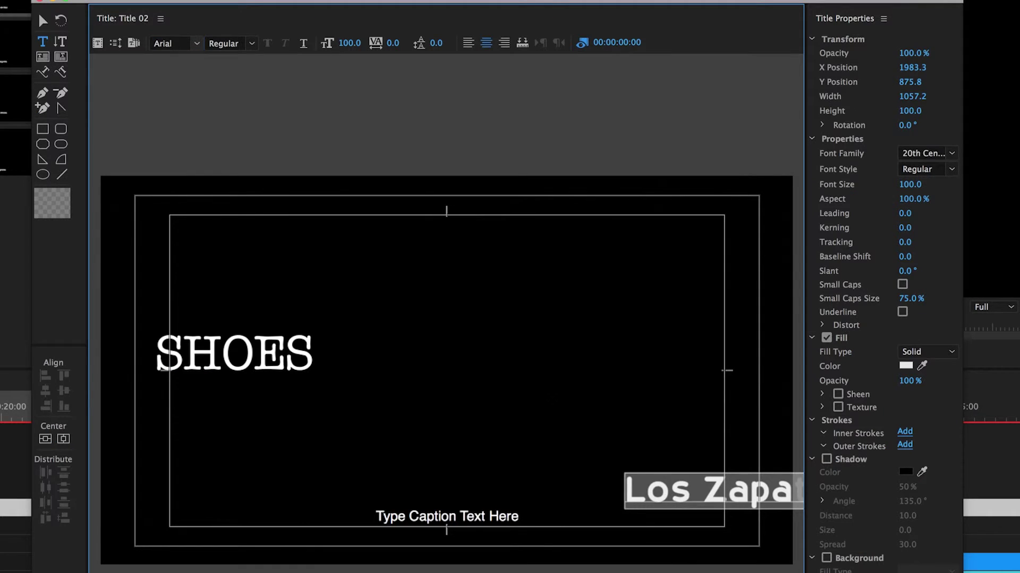
# Step: Centre the caption text, set size 50, add a shadow and outer stroke, and move it to Y 951.8
pyautogui.click(63, 439)
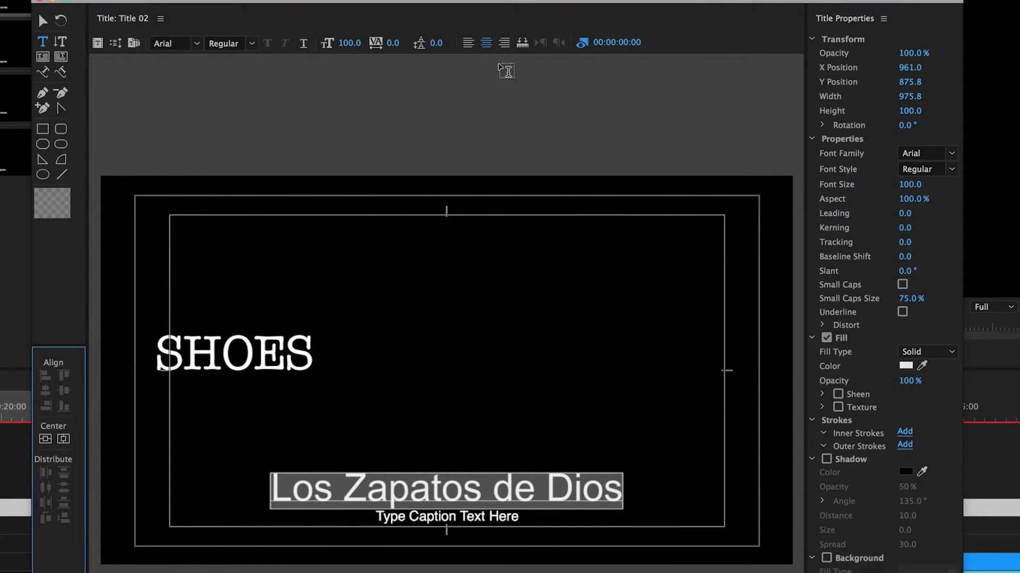
pyautogui.click(351, 44)
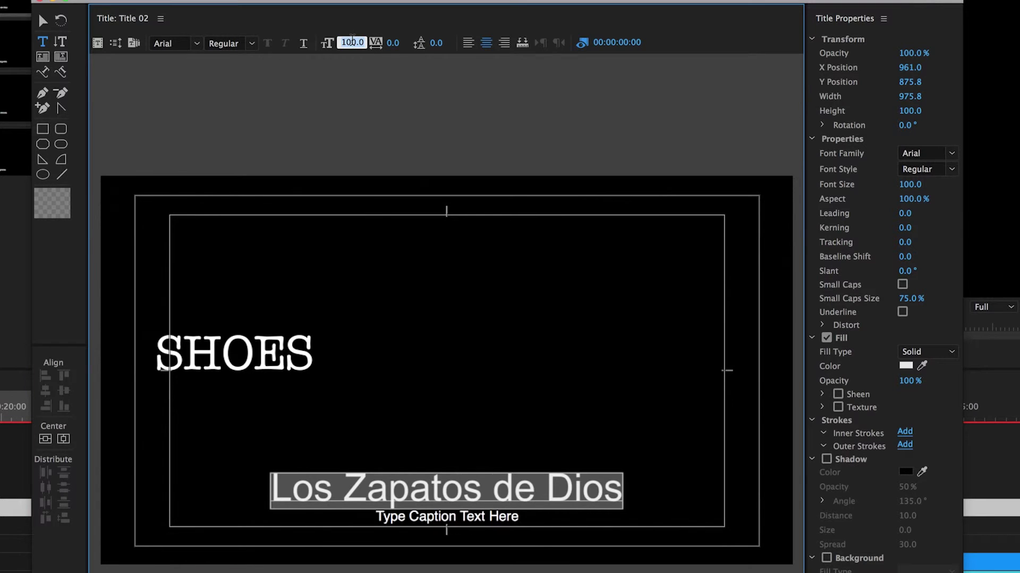
pyautogui.write('50')
pyautogui.press('Return')
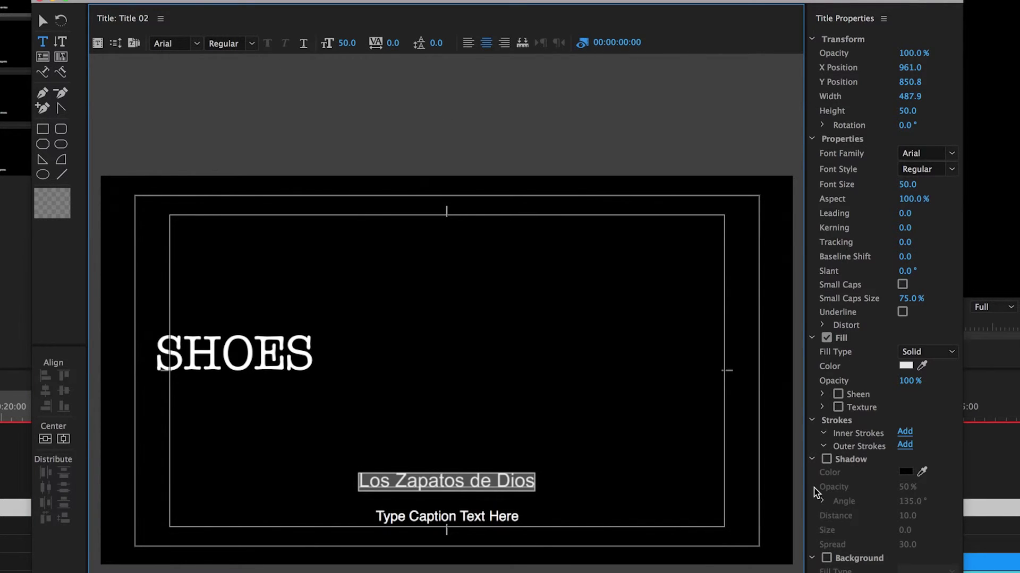
pyautogui.click(826, 460)
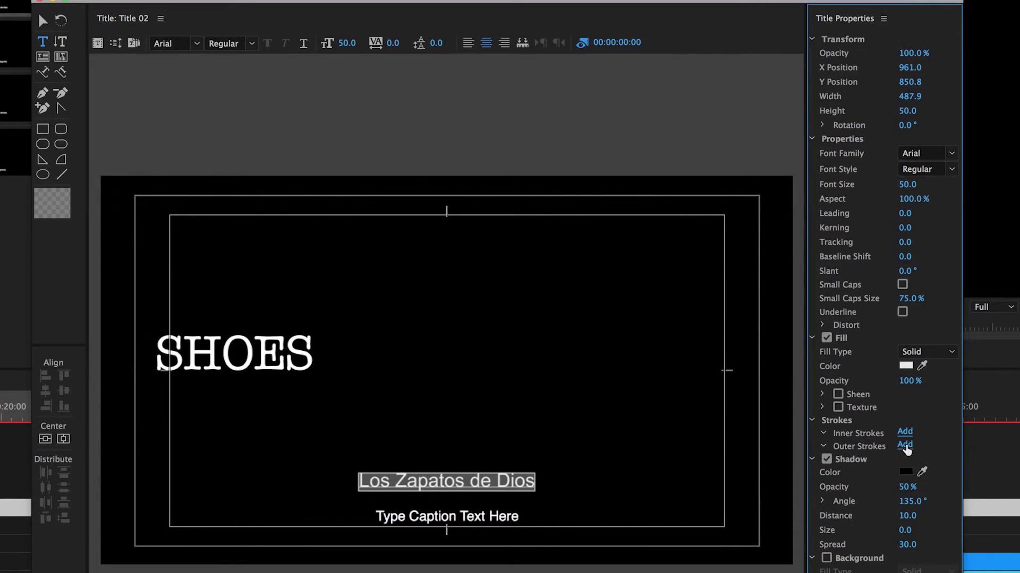
pyautogui.click(904, 446)
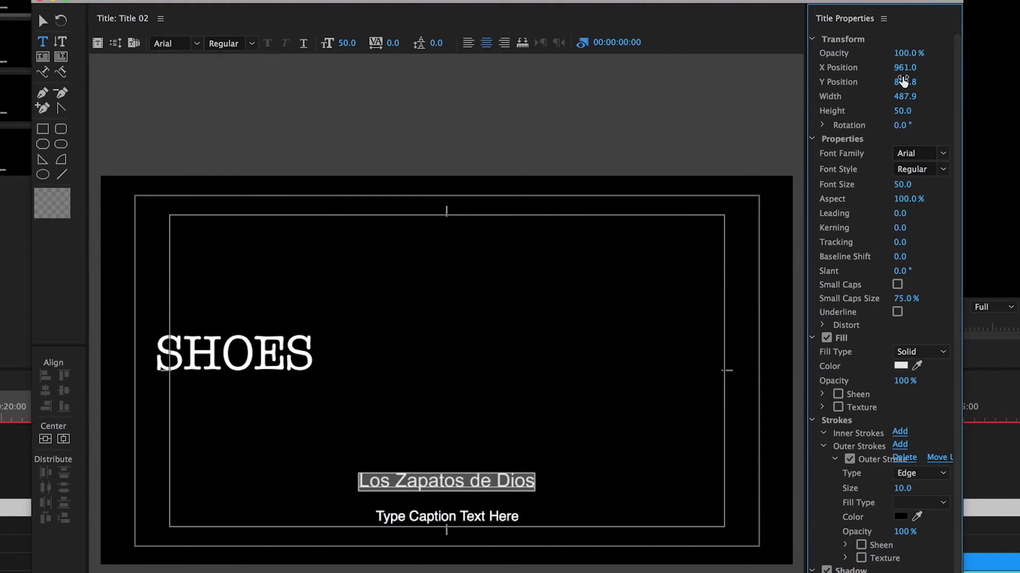
pyautogui.moveTo(903, 85); pyautogui.dragTo(935, 85)
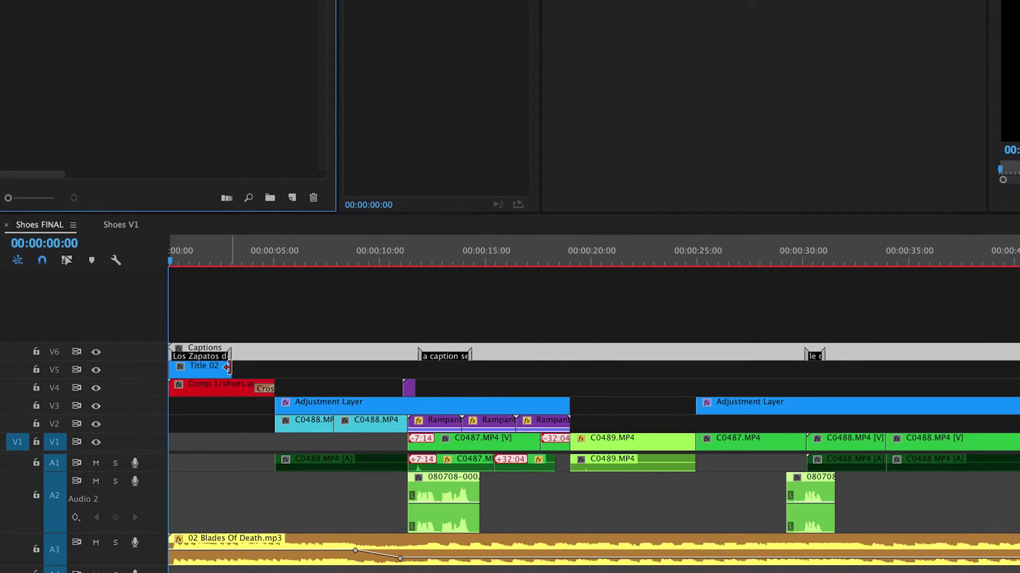
# Step: Apply the default Cross Dissolve to Title 02 on V5 and lengthen it
pyautogui.rightClick(227, 368)
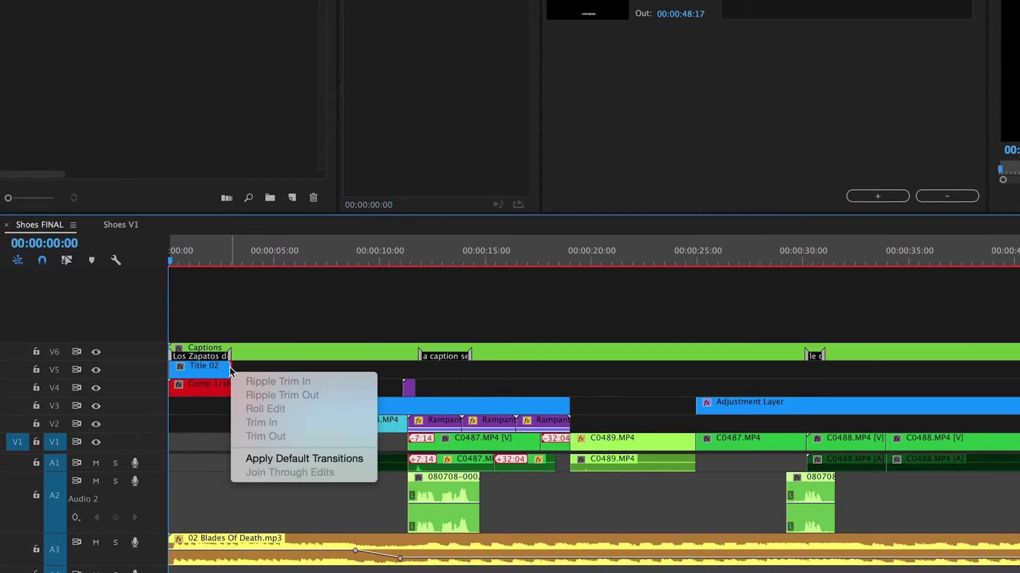
pyautogui.click(247, 459)
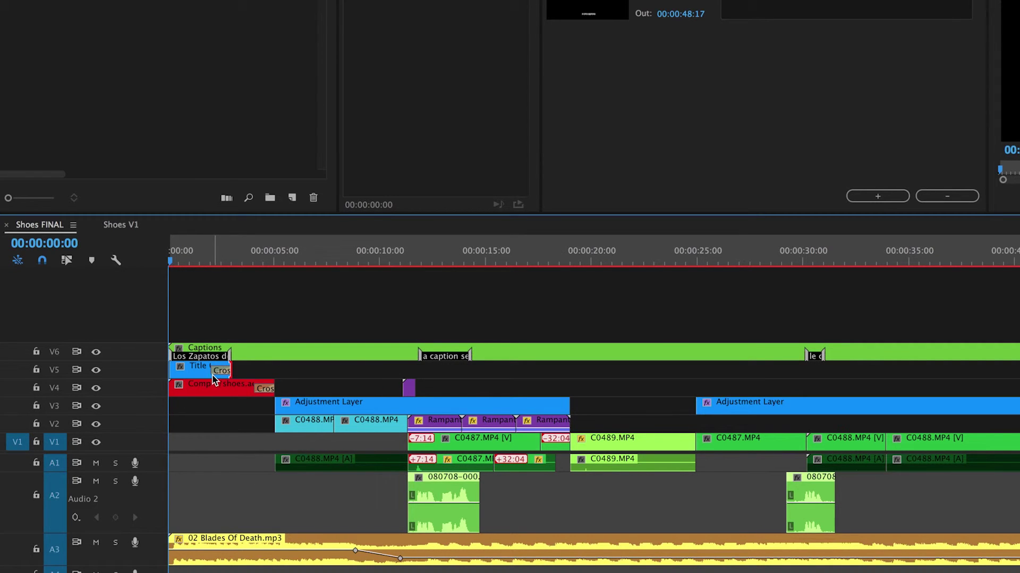
pyautogui.moveTo(216, 370); pyautogui.dragTo(228, 370)
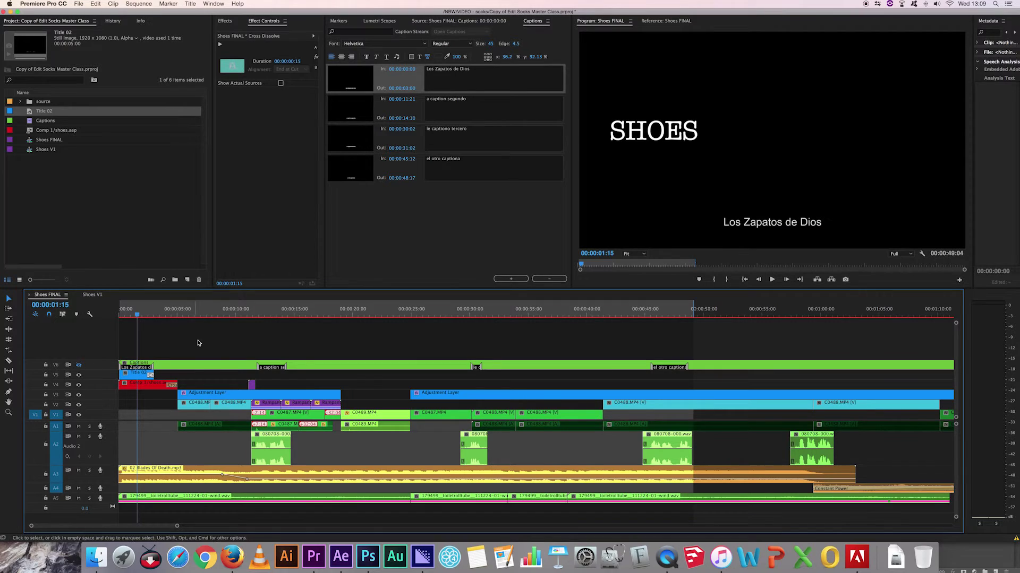
pyautogui.click(133, 375)
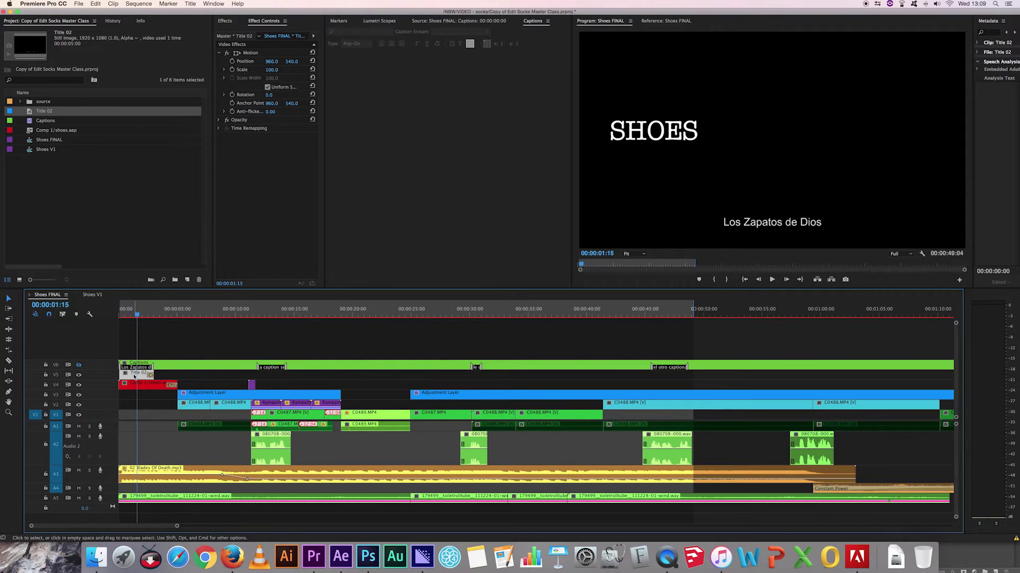
# Step: Copy the title clip to about 12 seconds and change its text to the second caption
pyautogui.moveTo(149, 375); pyautogui.dragTo(287, 378)
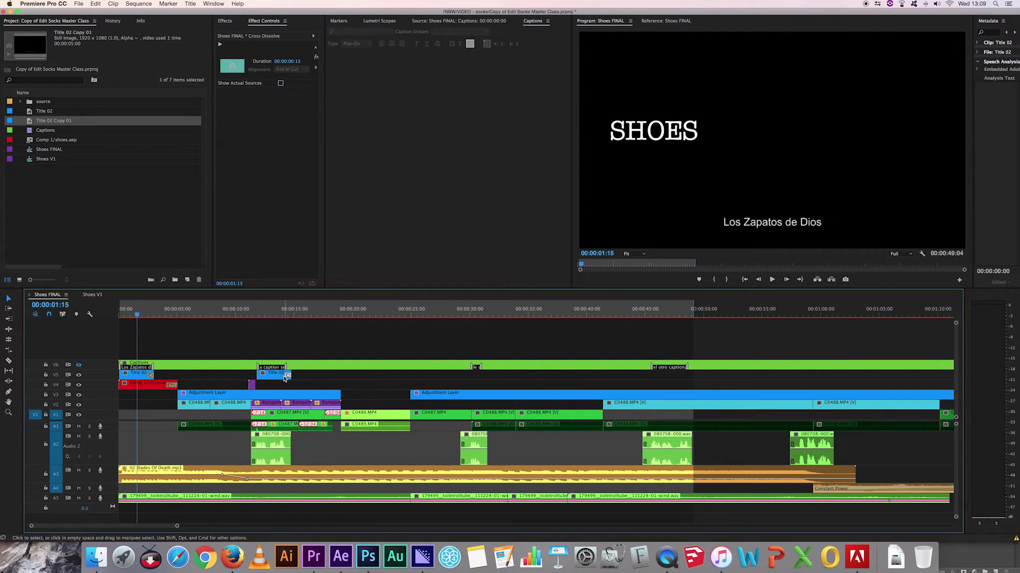
pyautogui.click(287, 377)
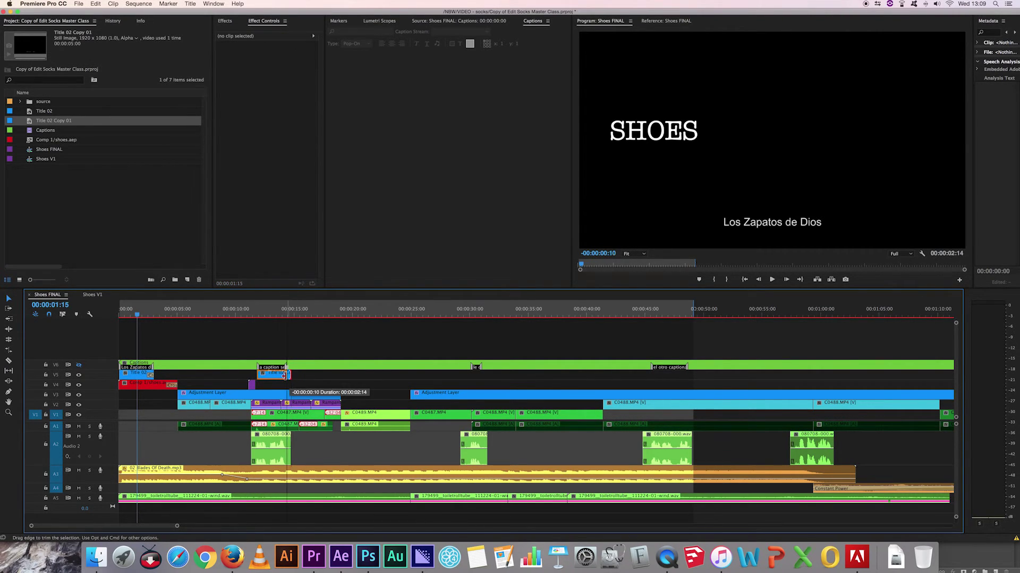
pyautogui.doubleClick(321, 367)
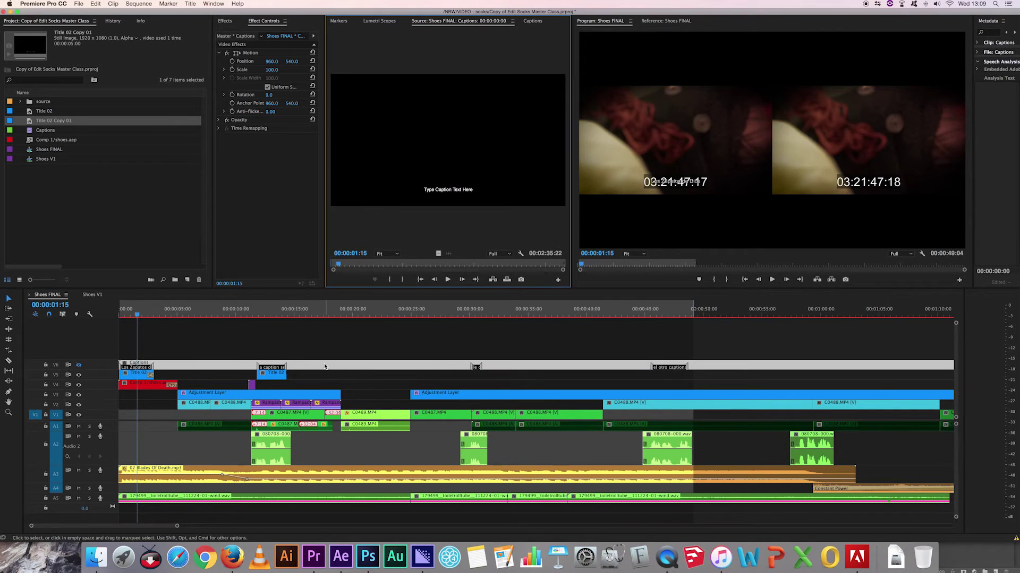
pyautogui.click(530, 22)
pyautogui.click(460, 99)
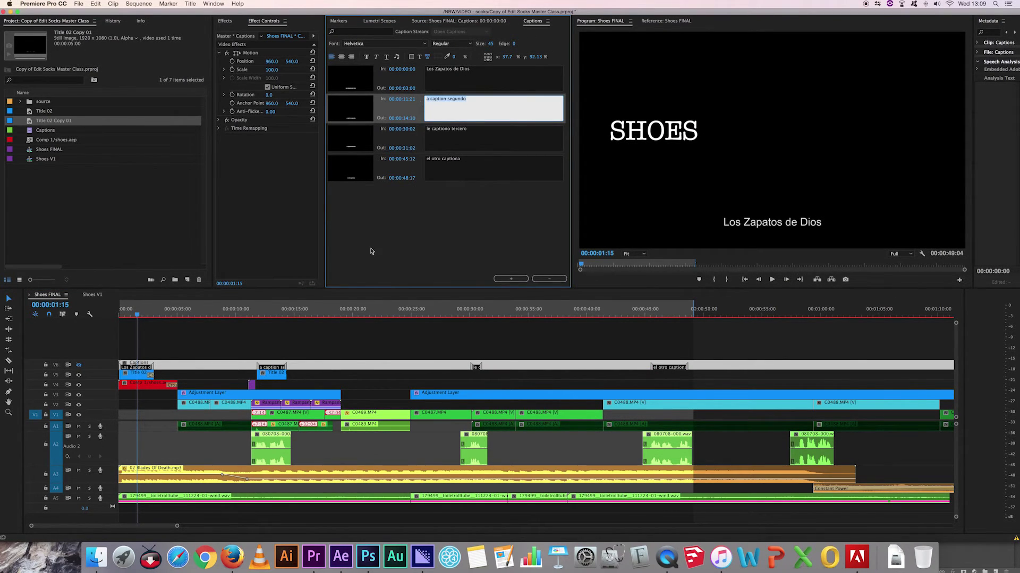
pyautogui.doubleClick(271, 374)
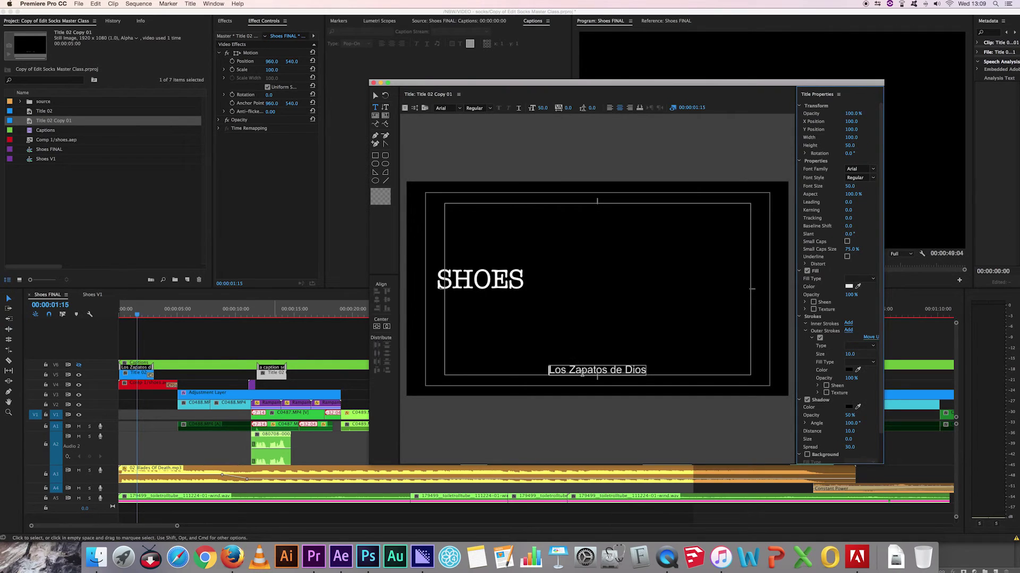
pyautogui.click(582, 373)
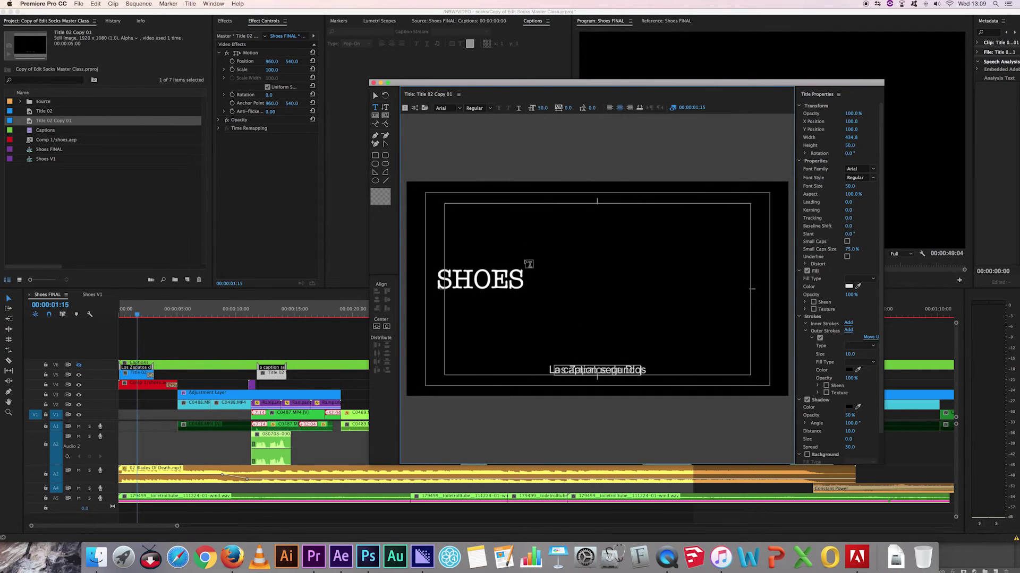
pyautogui.click(374, 83)
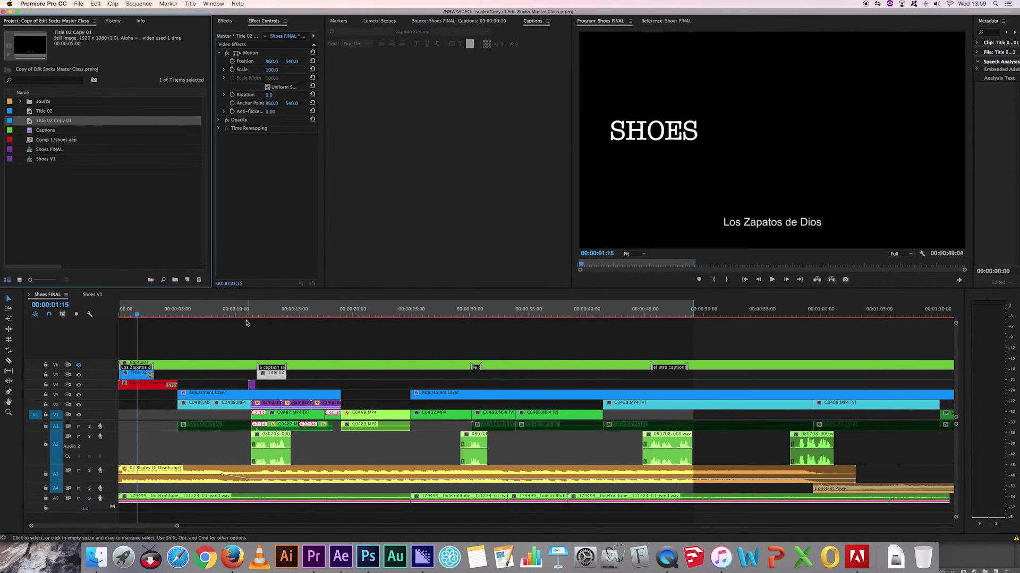
# Step: Copy the title clip again to about 30 seconds on V5
pyautogui.moveTo(250, 313); pyautogui.dragTo(271, 313)
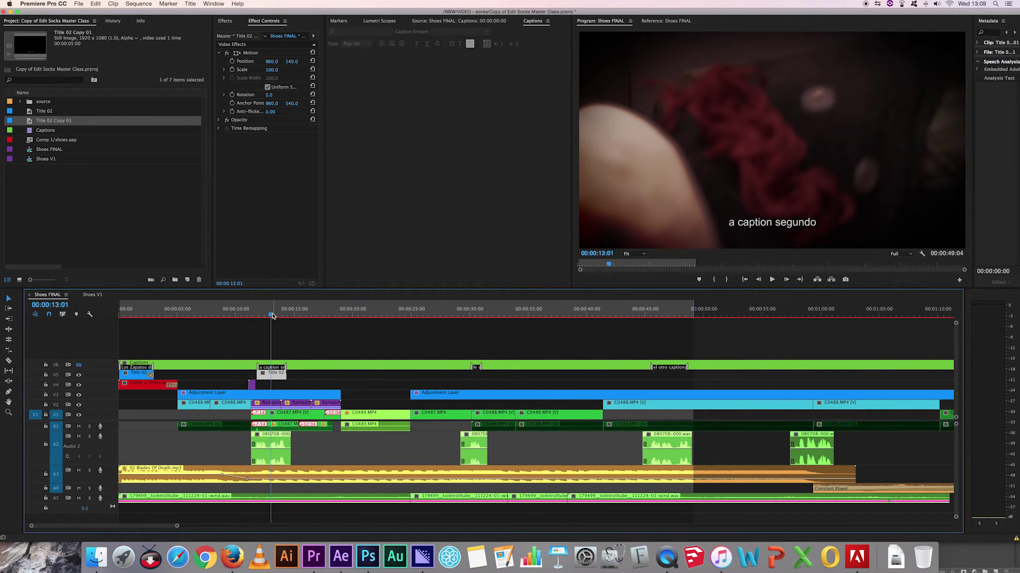
pyautogui.press('Up')
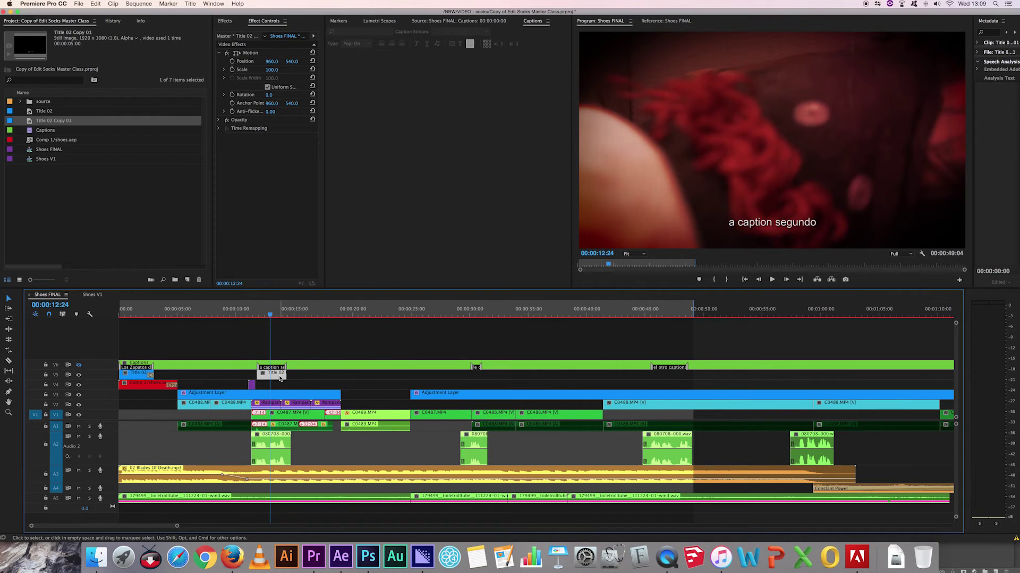
pyautogui.moveTo(279, 378); pyautogui.dragTo(476, 377)
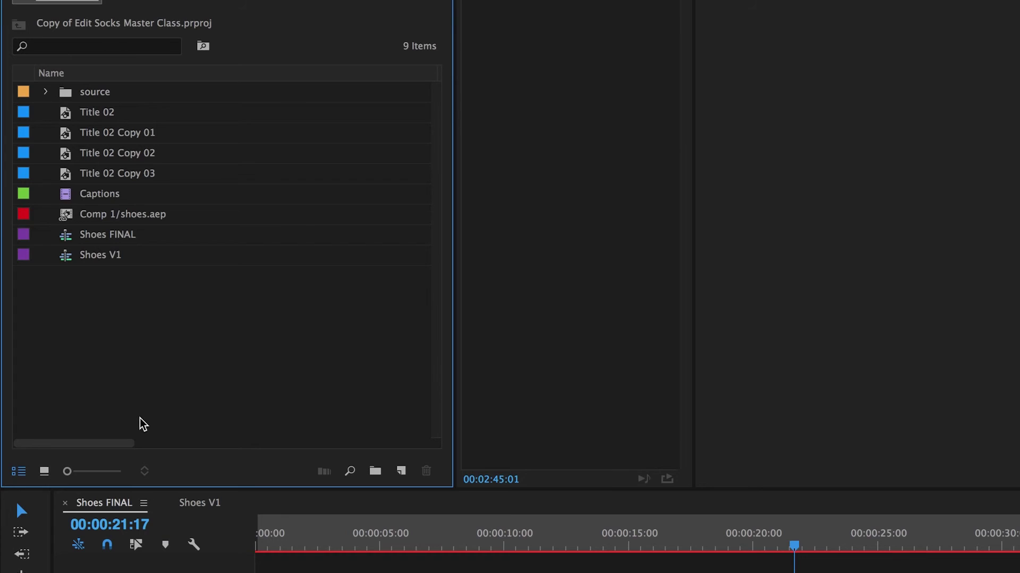
# Step: Delete the Captions item and queue the sequence as H.264 export Shoes FINAL_1.mp4
pyautogui.click(69, 199)
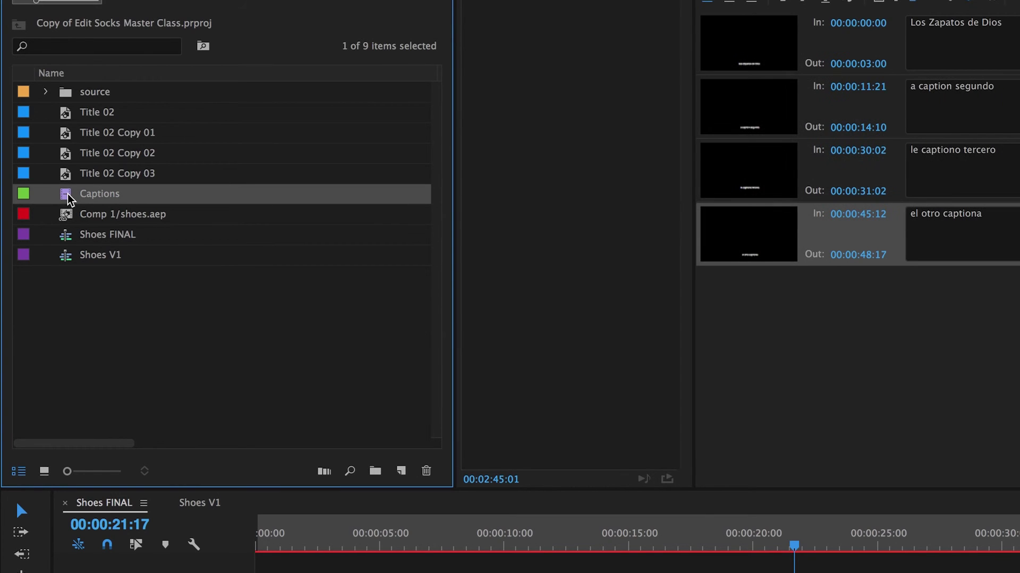
pyautogui.press('Delete')
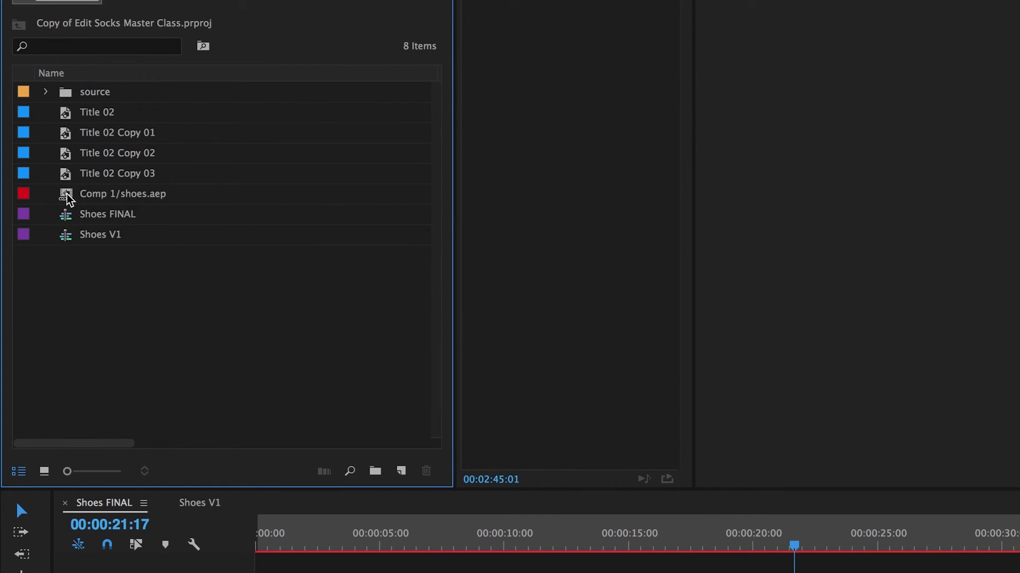
pyautogui.moveTo(937, 547); pyautogui.dragTo(587, 547)
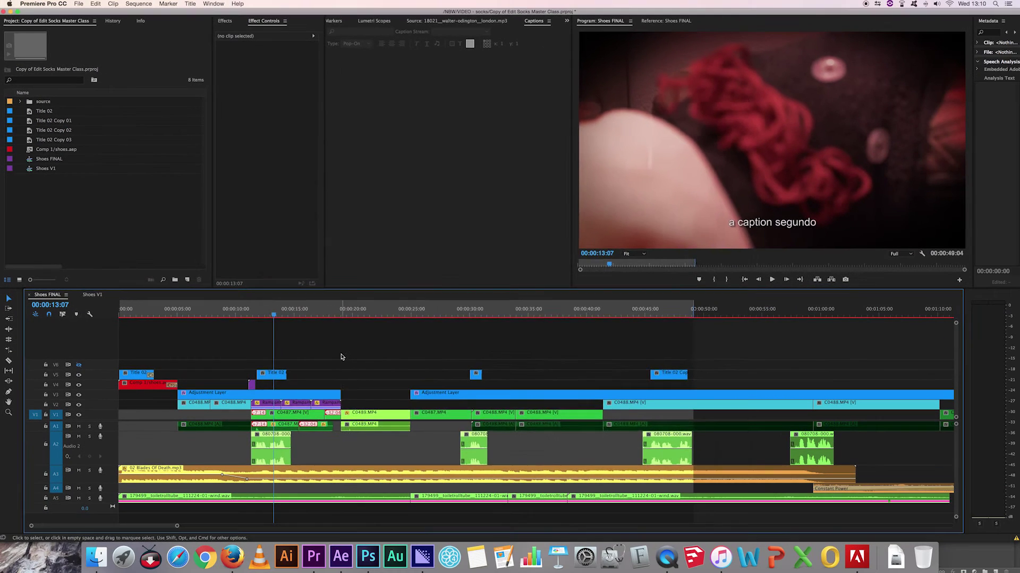
pyautogui.press('super+m')
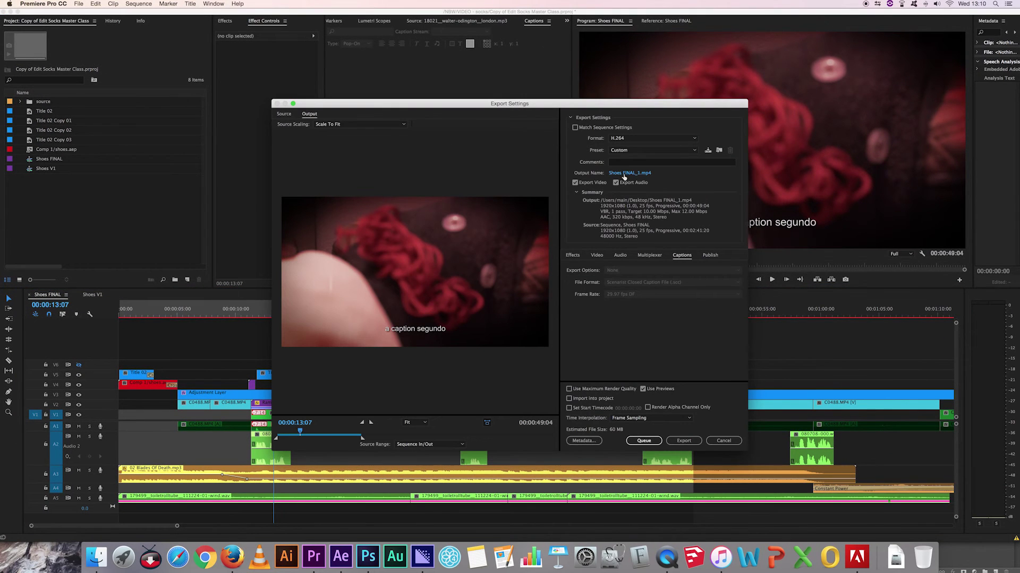
pyautogui.click(643, 440)
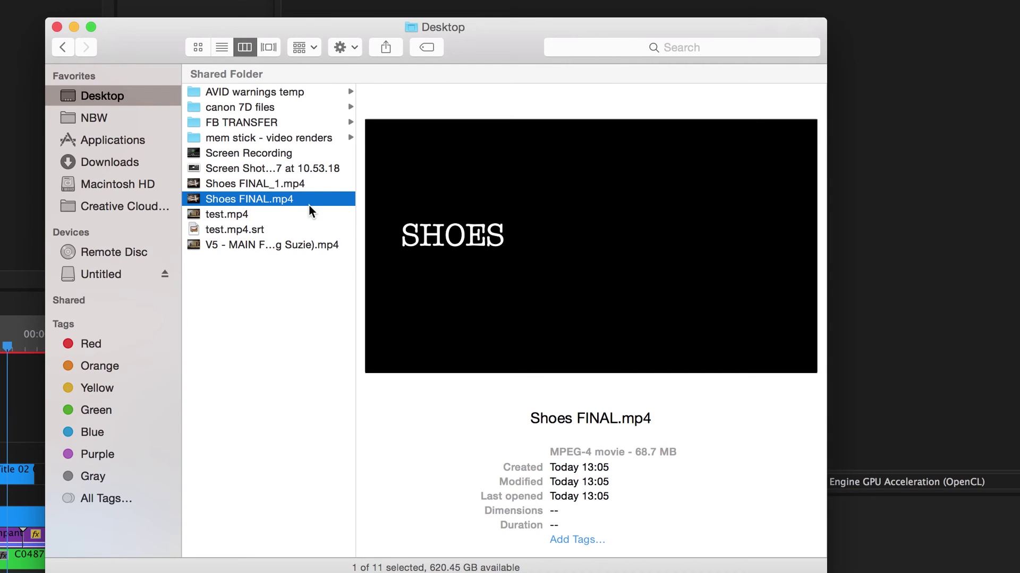
# Step: Open Shoes FINAL_1.mp4 from the Desktop in QuickTime and play it
pyautogui.doubleClick(203, 181)
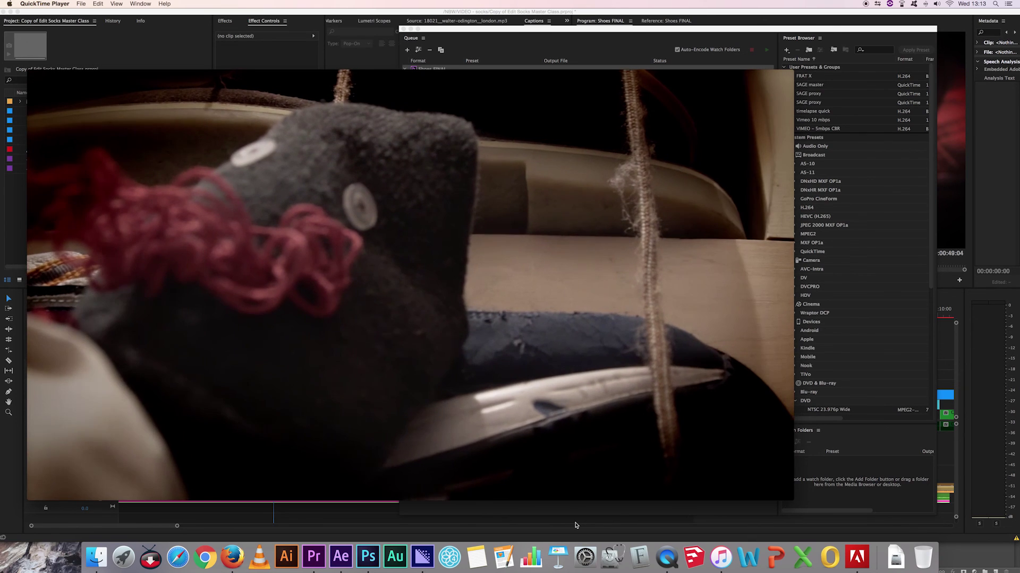
pyautogui.moveTo(425, 462)
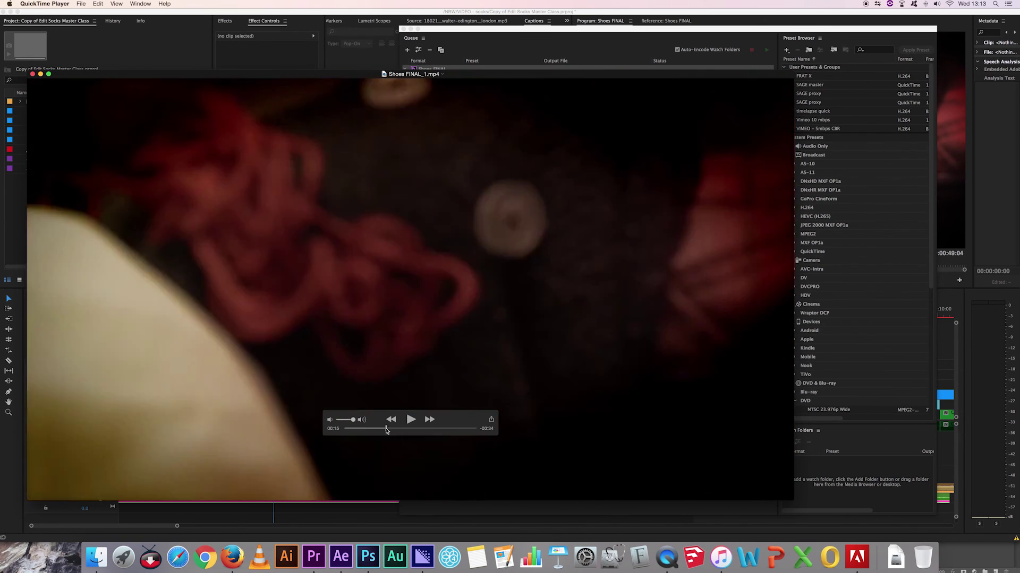